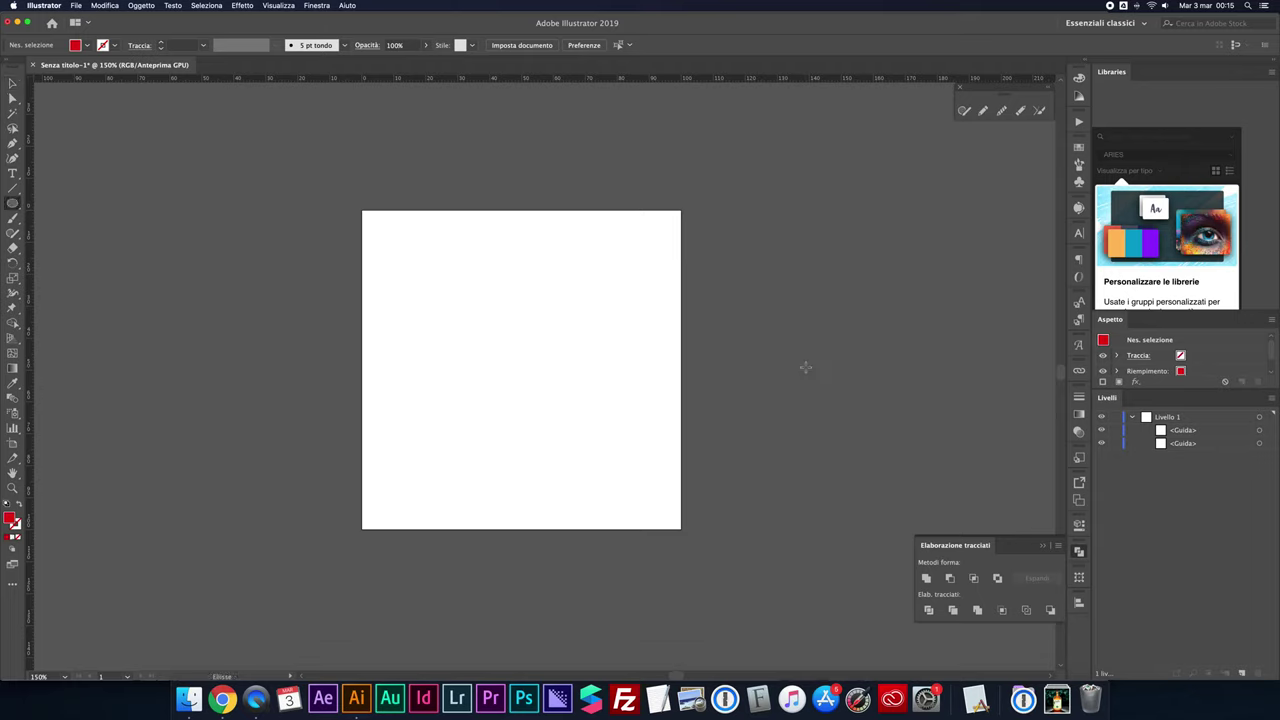
Step: Create a 30 mm circle and a 30 mm square, centred together on the artboard
{"action": "left_click", "coordinate": [538, 345]}
{"action": "key", "text": "Return"}
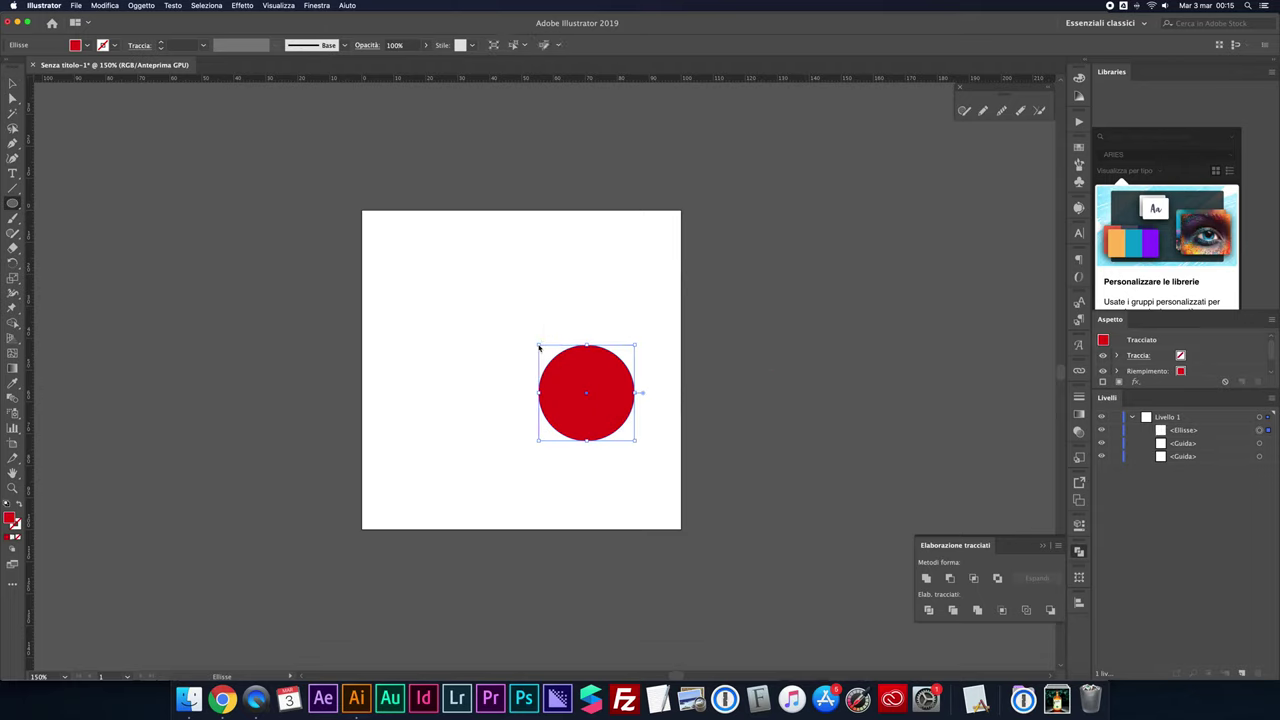
{"action": "key", "text": "m"}
{"action": "left_click", "coordinate": [514, 334]}
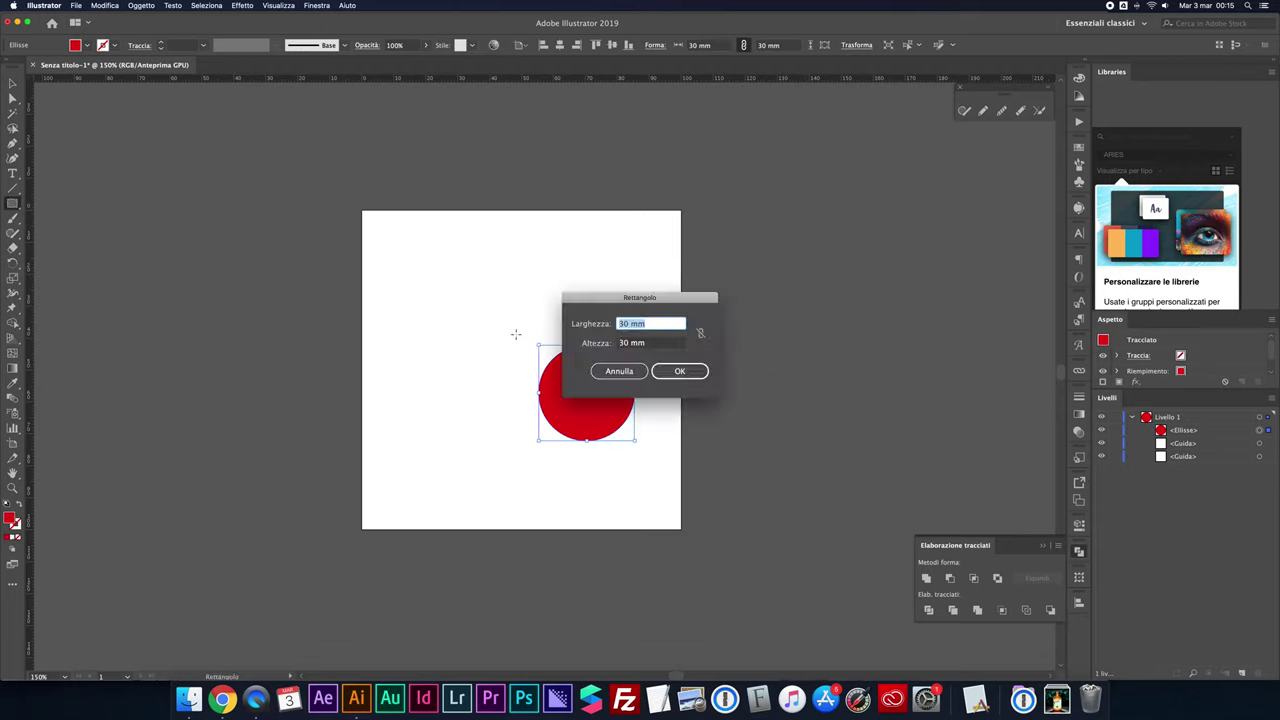
{"action": "key", "text": "Return"}
{"action": "key", "text": "v"}
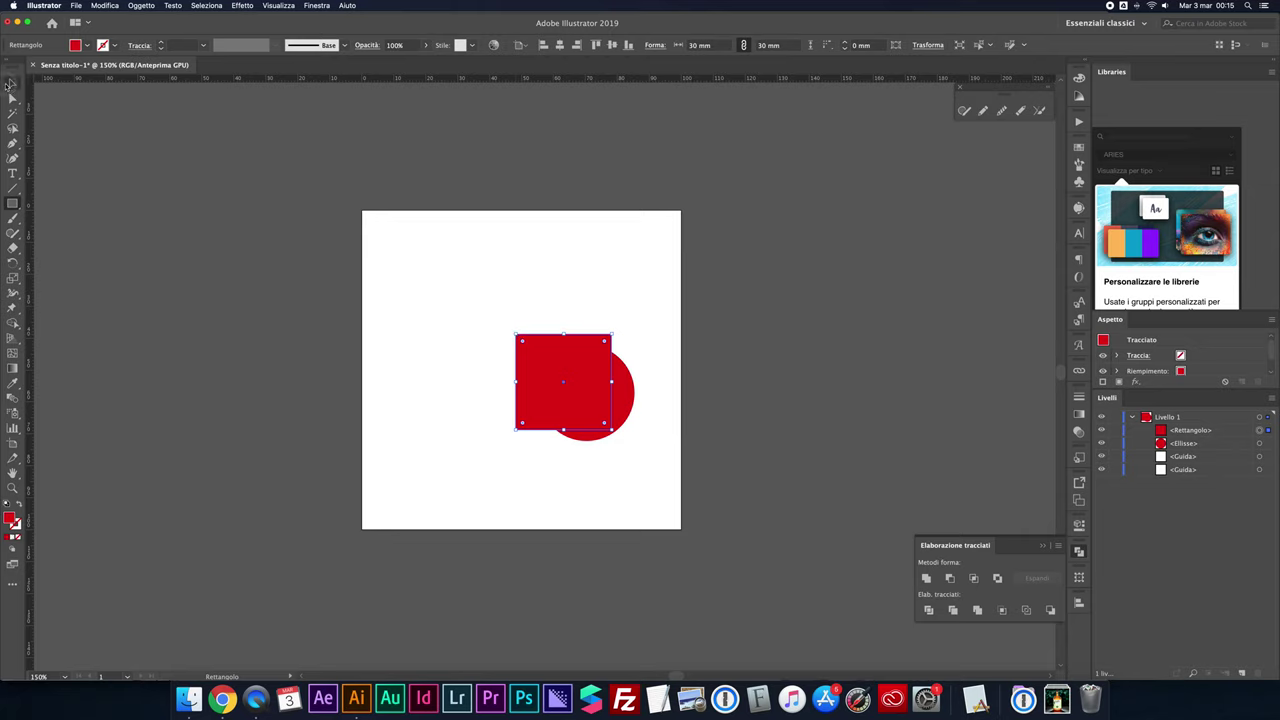
{"action": "key", "text": "super+a"}
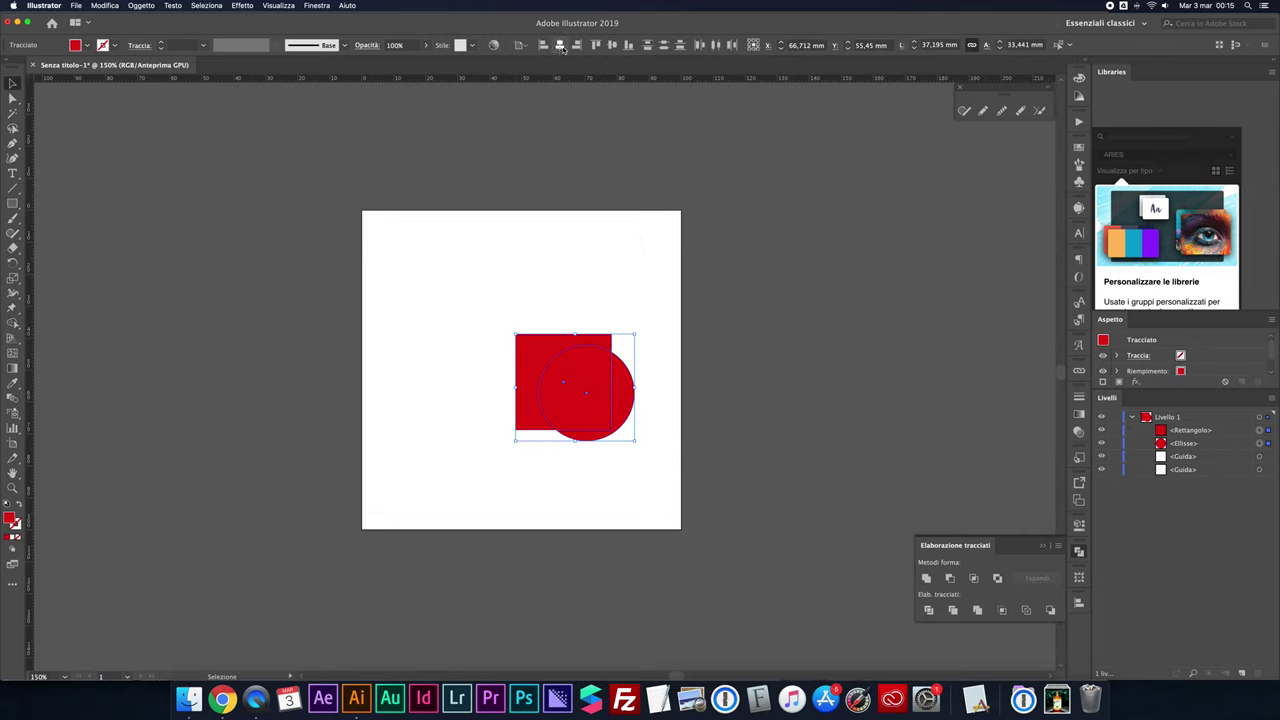
{"action": "left_click", "coordinate": [560, 47]}
{"action": "left_click", "coordinate": [612, 47]}
Step: Position the circles to cap the square's top and, 15 mm left, its side
{"action": "left_click", "coordinate": [545, 373]}
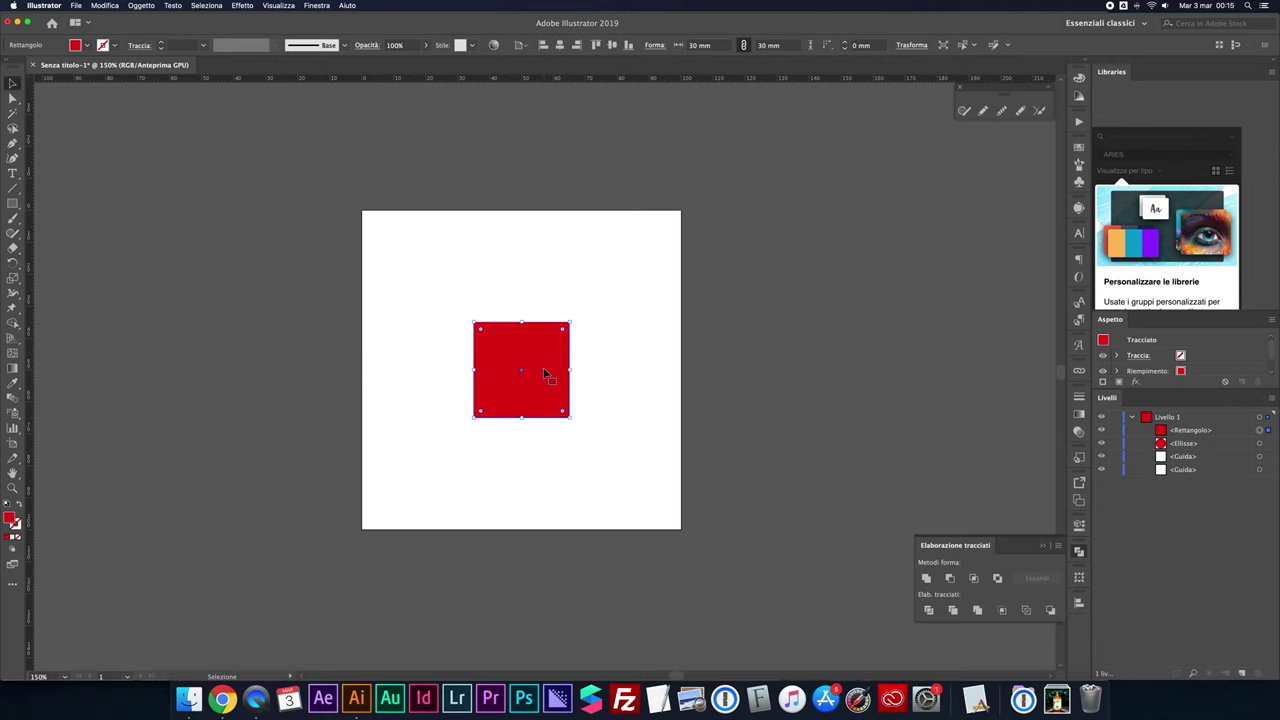
{"action": "left_click", "coordinate": [1261, 443]}
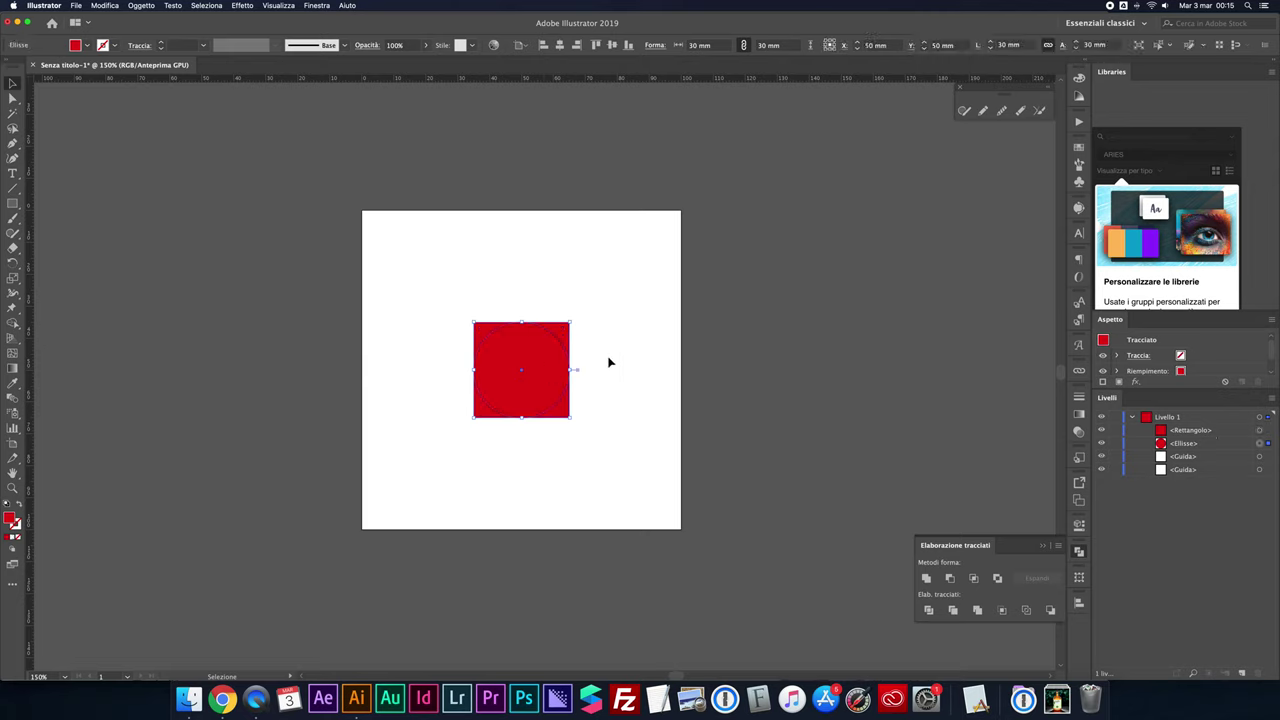
{"action": "mouse_move", "coordinate": [566, 350]}
{"action": "left_mouse_down"}
{"action": "mouse_move", "coordinate": [567, 308]}
{"action": "mouse_move", "coordinate": [609, 486]}
{"action": "mouse_move", "coordinate": [545, 353]}
{"action": "left_mouse_up"}
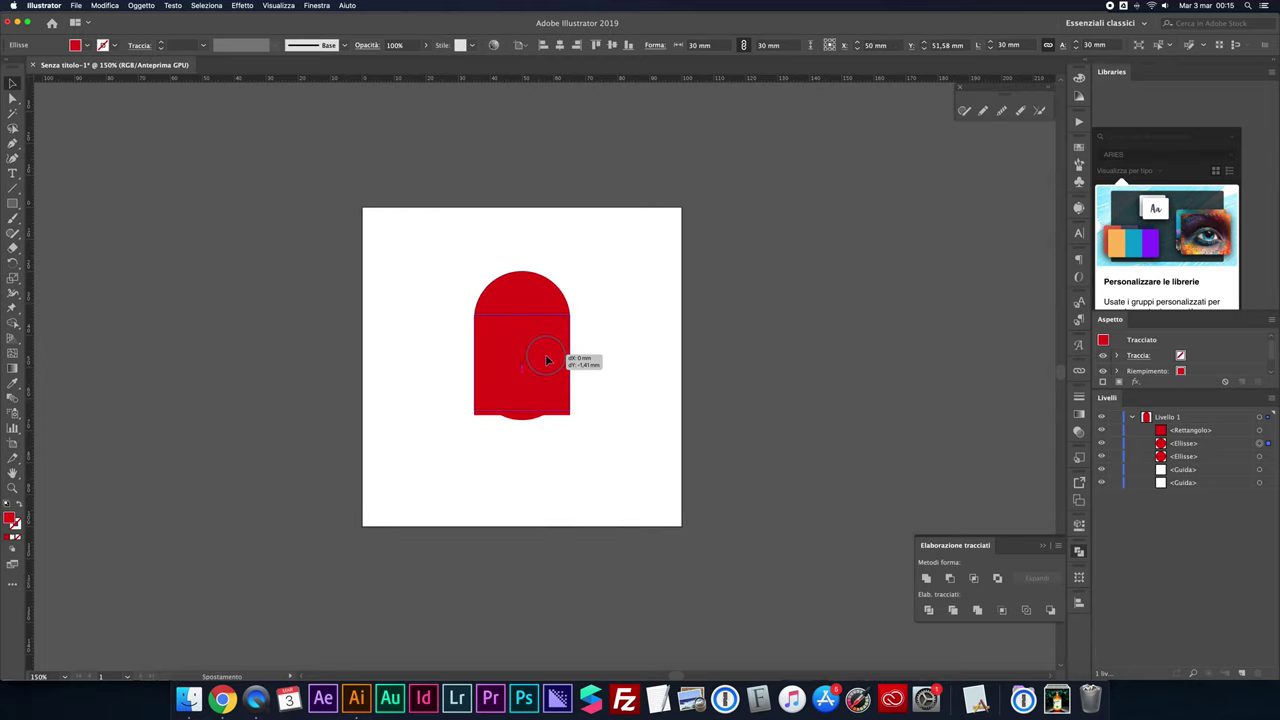
{"action": "left_click", "coordinate": [545, 356]}
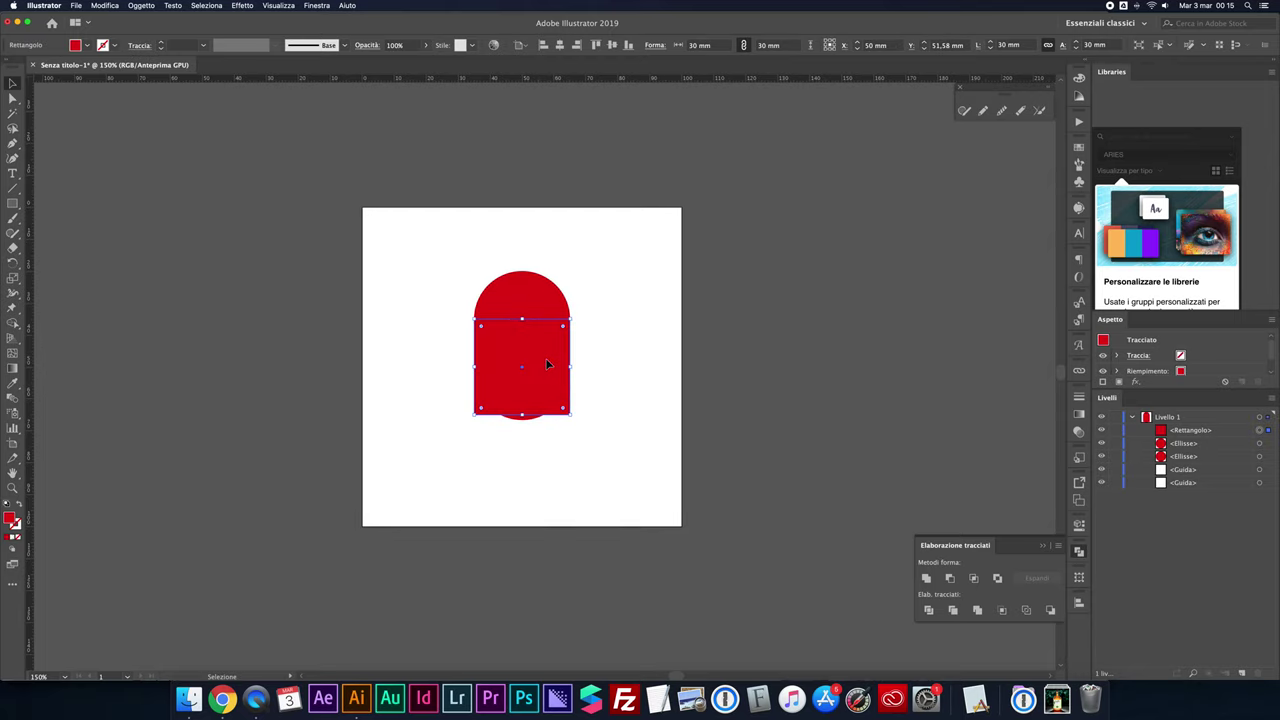
{"action": "left_click", "coordinate": [533, 420]}
{"action": "left_click", "coordinate": [612, 45]}
{"action": "left_click_drag", "start_coordinate": [565, 346], "coordinate": [515, 347]}
Step: Unite the three shapes, rotate the heart 45° and centre it on the artboard
{"action": "left_click_drag", "start_coordinate": [434, 286], "coordinate": [557, 362]}
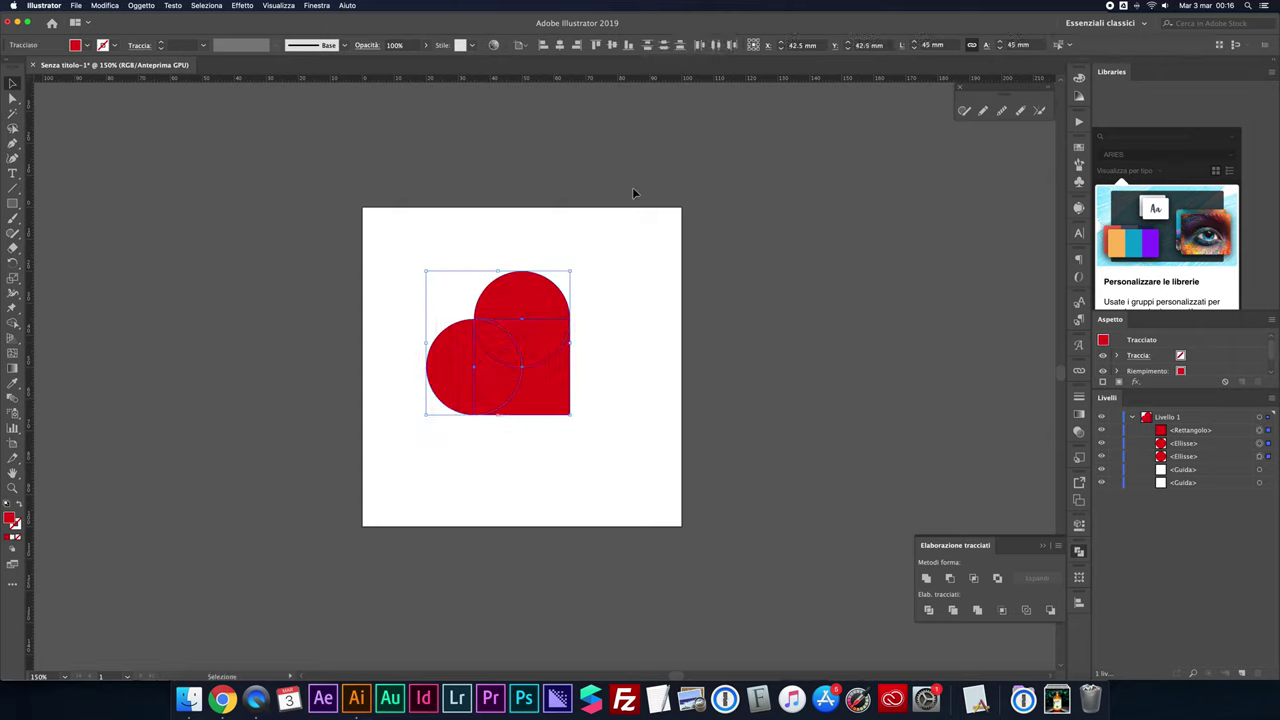
{"action": "left_click", "coordinate": [926, 578]}
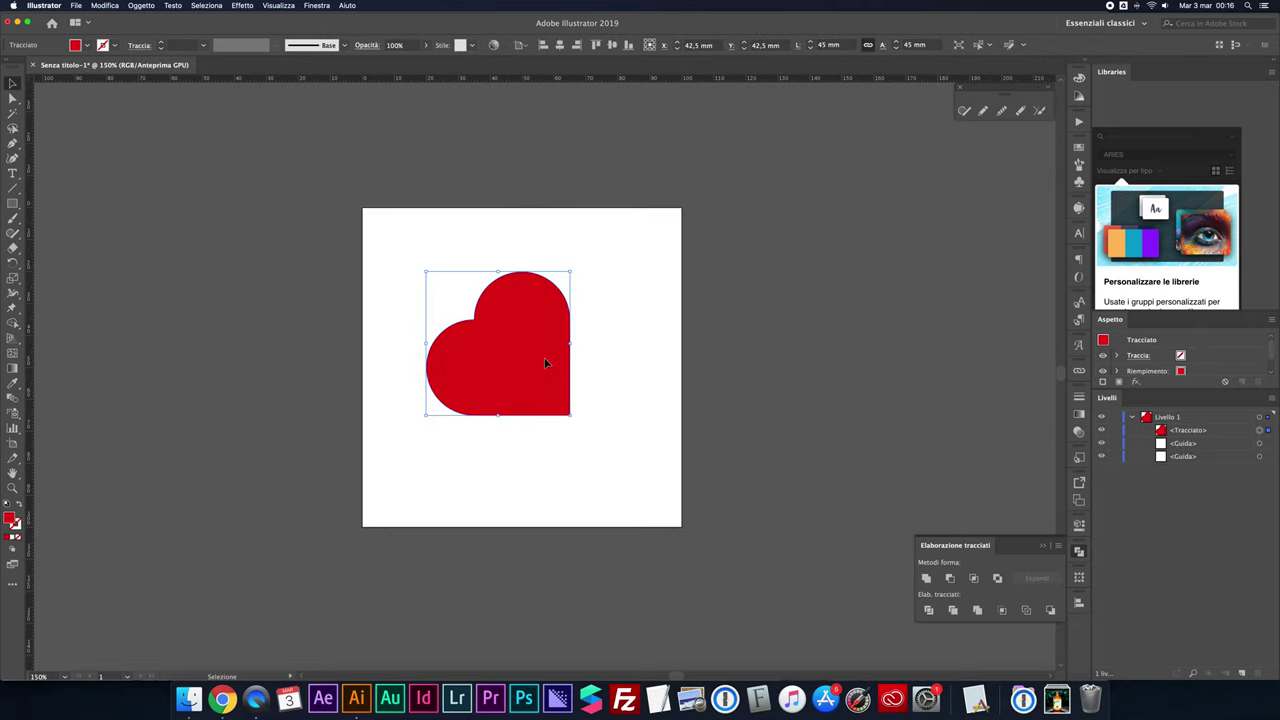
{"action": "left_click_drag", "start_coordinate": [574, 268], "coordinate": [603, 309]}
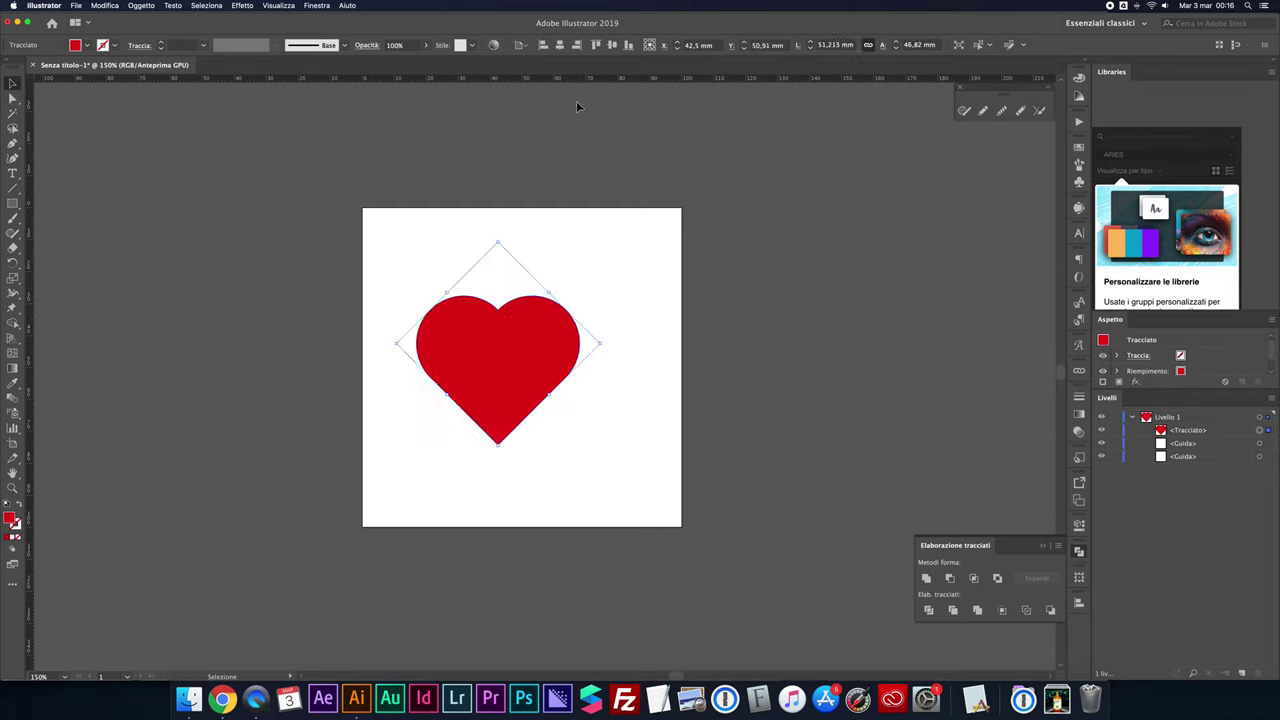
{"action": "left_click", "coordinate": [612, 47]}
{"action": "left_click", "coordinate": [559, 45]}
{"action": "left_click", "coordinate": [773, 344]}
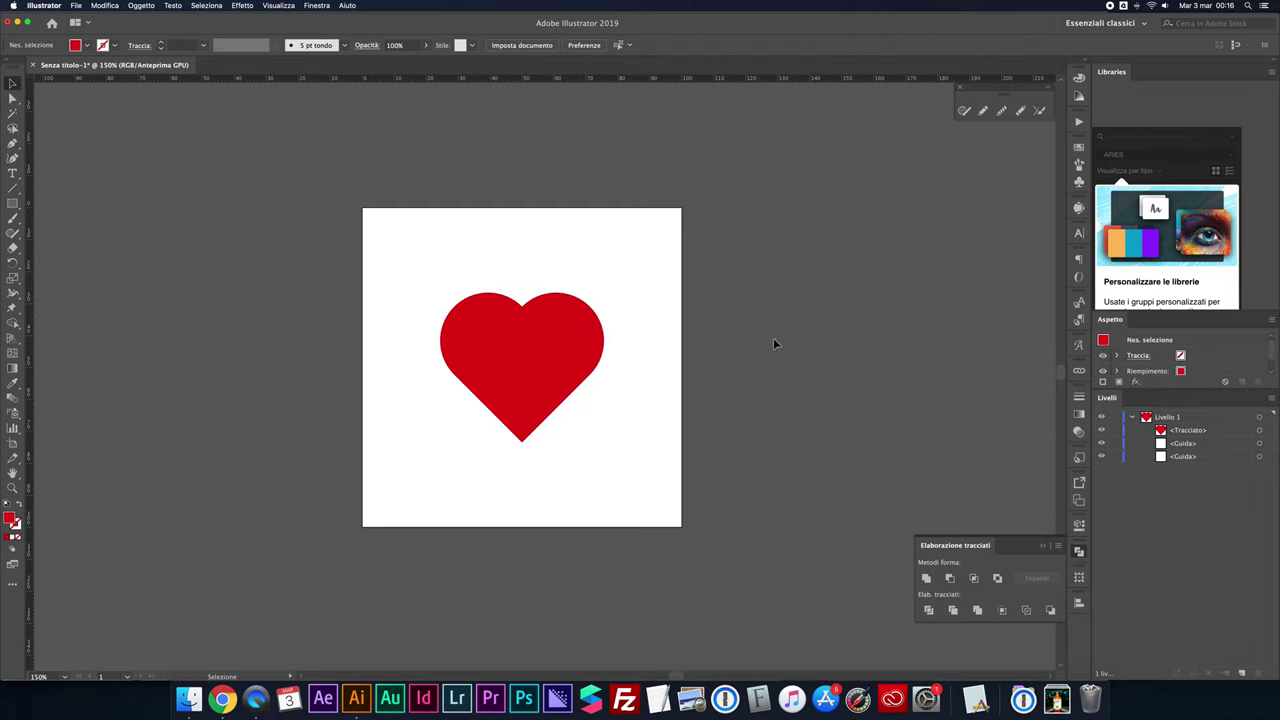
Step: Draw a wide ellipse over the heart's top half with a 90° white gradient
{"action": "key", "text": "l"}
{"action": "left_click_drag", "start_coordinate": [521, 253], "coordinate": [678, 358]}
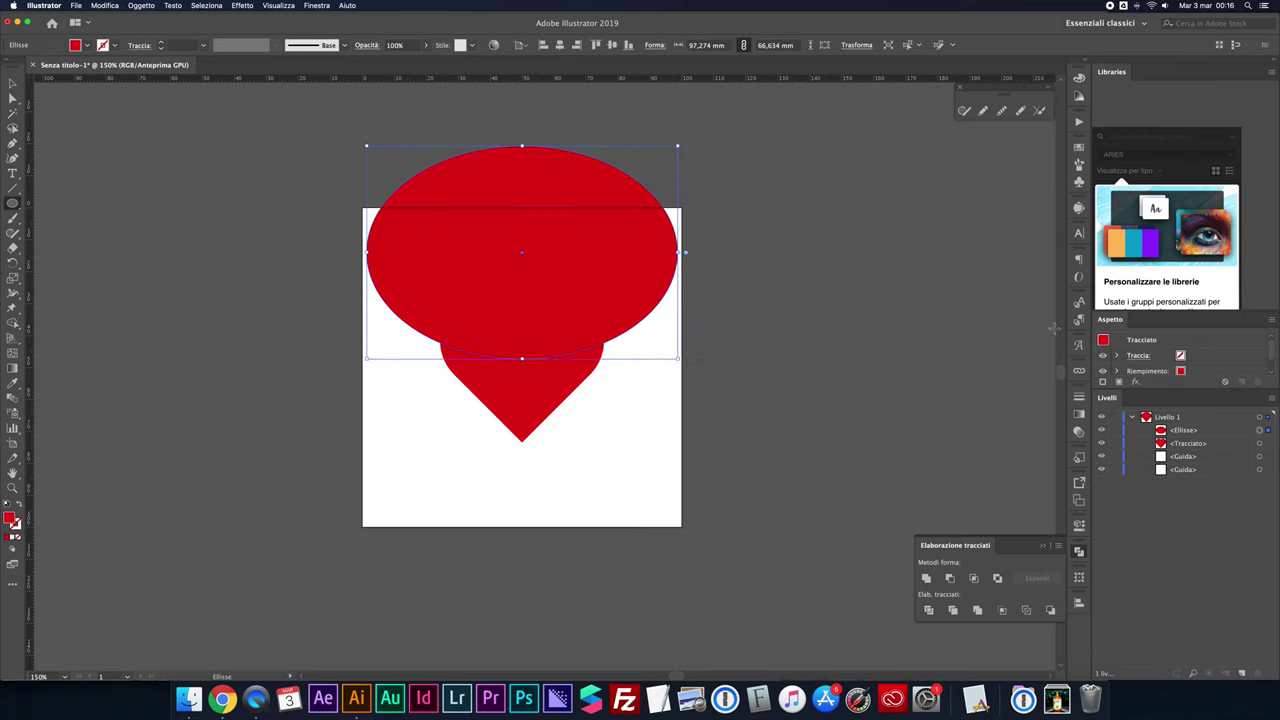
{"action": "left_click", "coordinate": [1079, 414]}
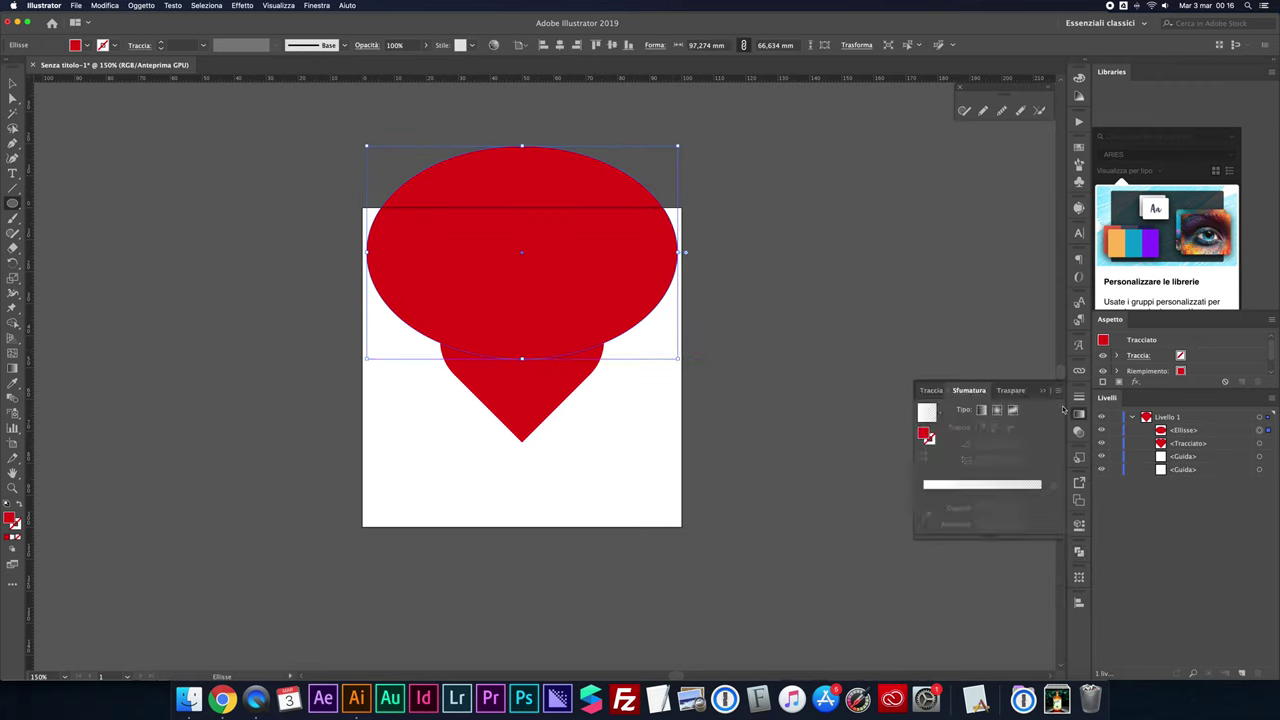
{"action": "left_click", "coordinate": [927, 417]}
{"action": "left_click", "coordinate": [969, 457]}
{"action": "key", "text": "Return"}
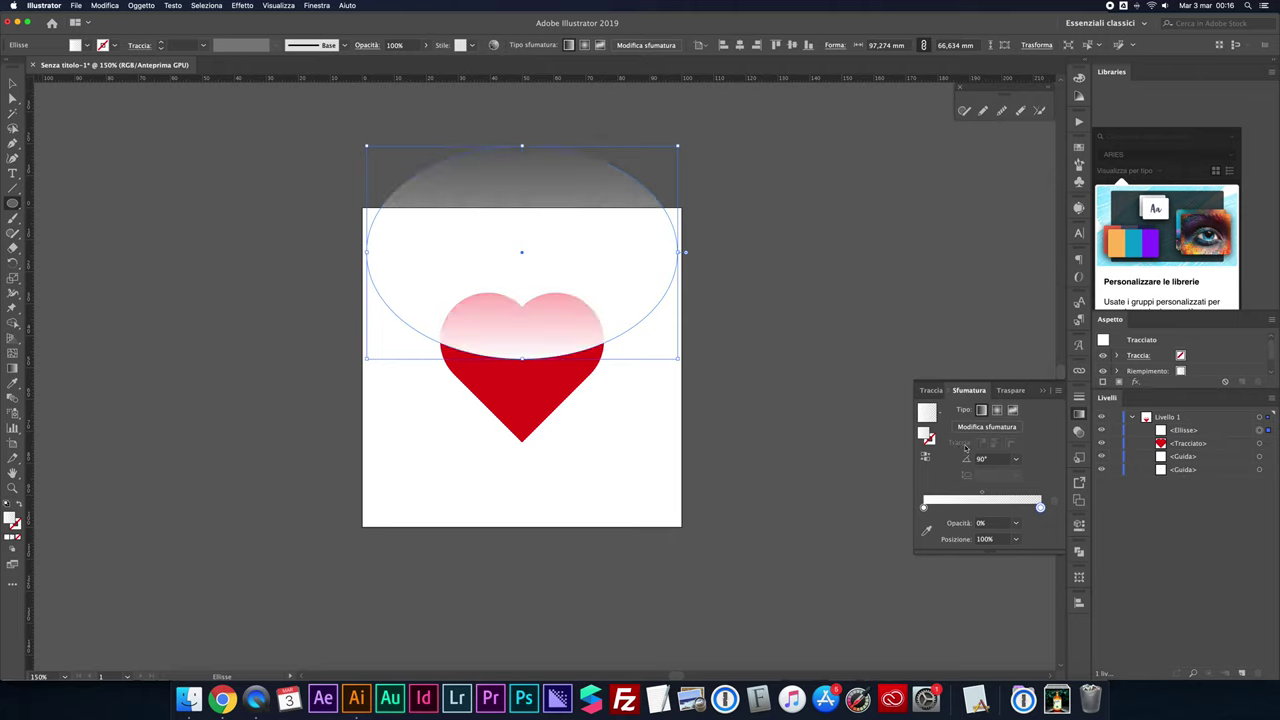
Step: Paste a heart copy in front and clip the gradient ellipse inside it
{"action": "left_click", "coordinate": [1268, 444]}
{"action": "key", "text": "ctrl+c"}
{"action": "key", "text": "ctrl+f"}
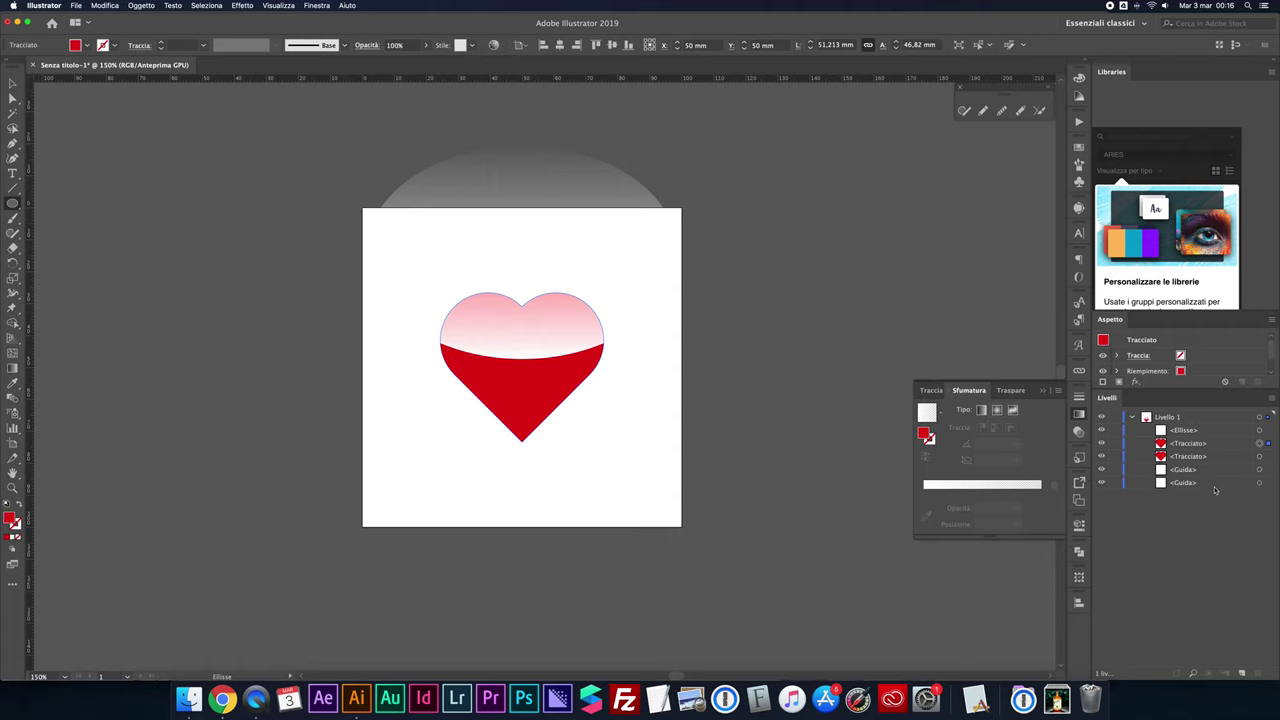
{"action": "left_click_drag", "start_coordinate": [1188, 444], "coordinate": [1188, 429]}
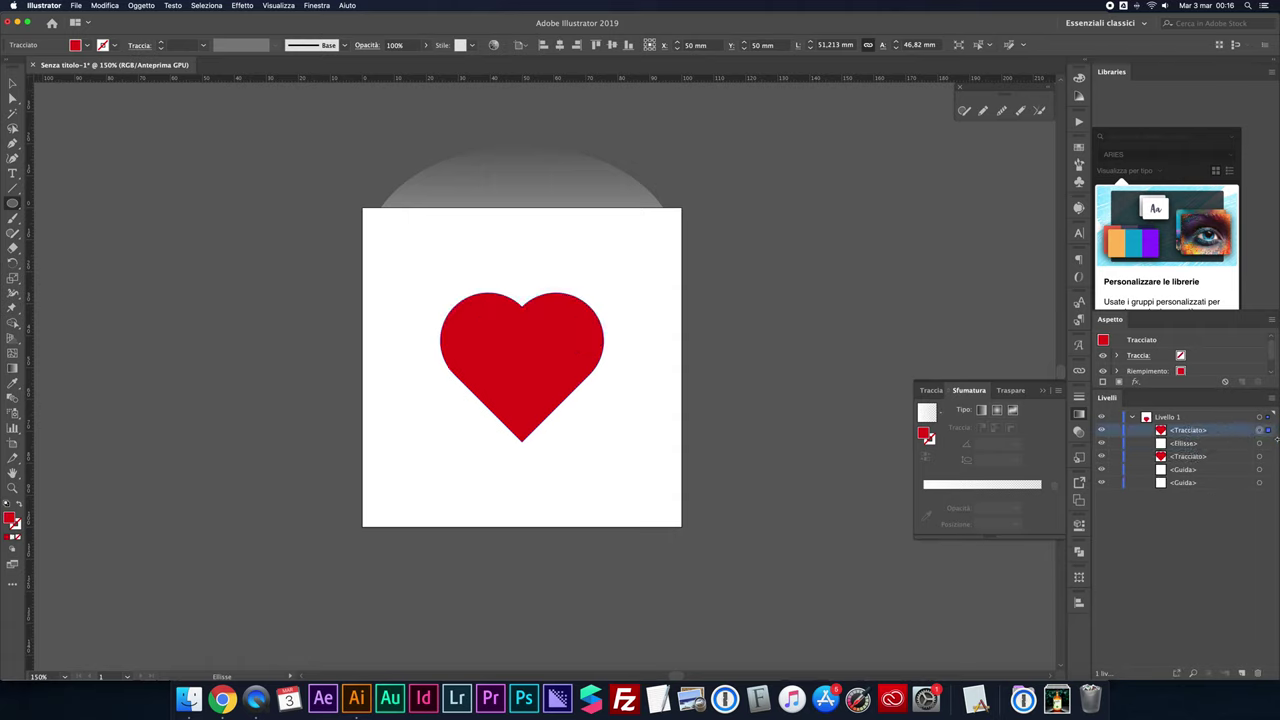
{"action": "left_click", "coordinate": [1268, 444], "text": "shift"}
{"action": "key", "text": "ctrl+7"}
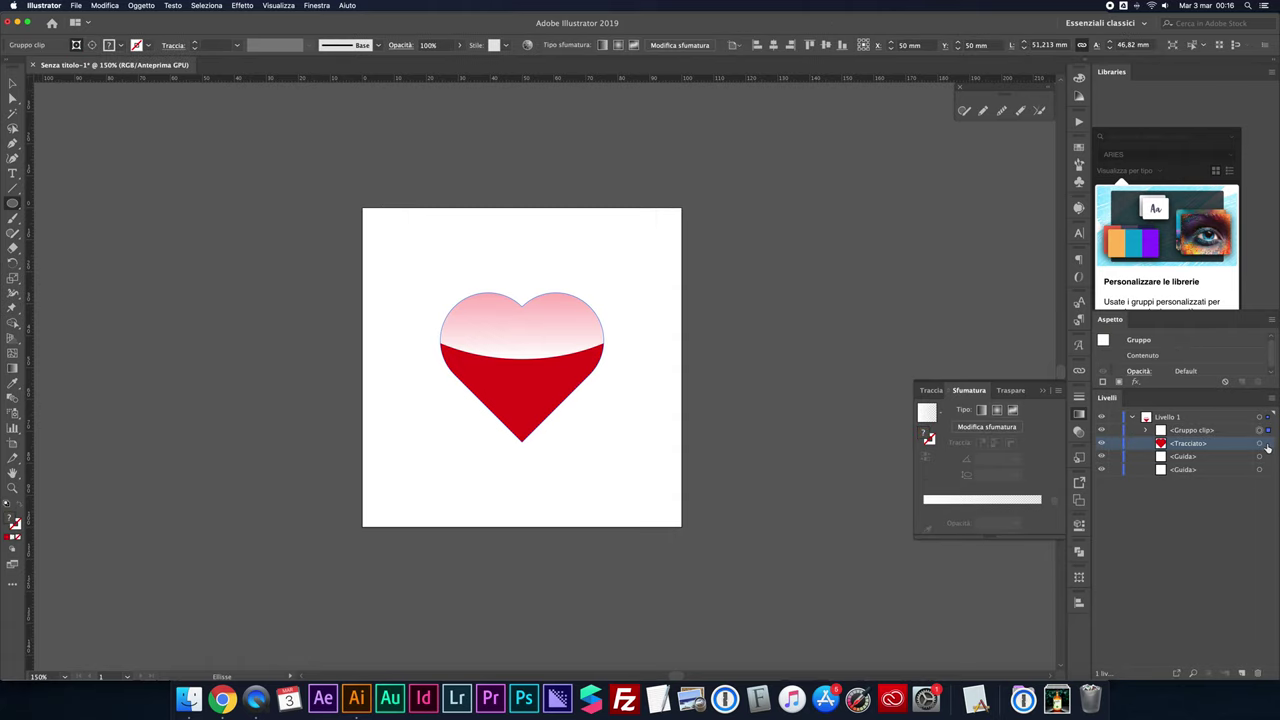
Step: Give the red heart a red 4 pt outline
{"action": "left_click", "coordinate": [1268, 443]}
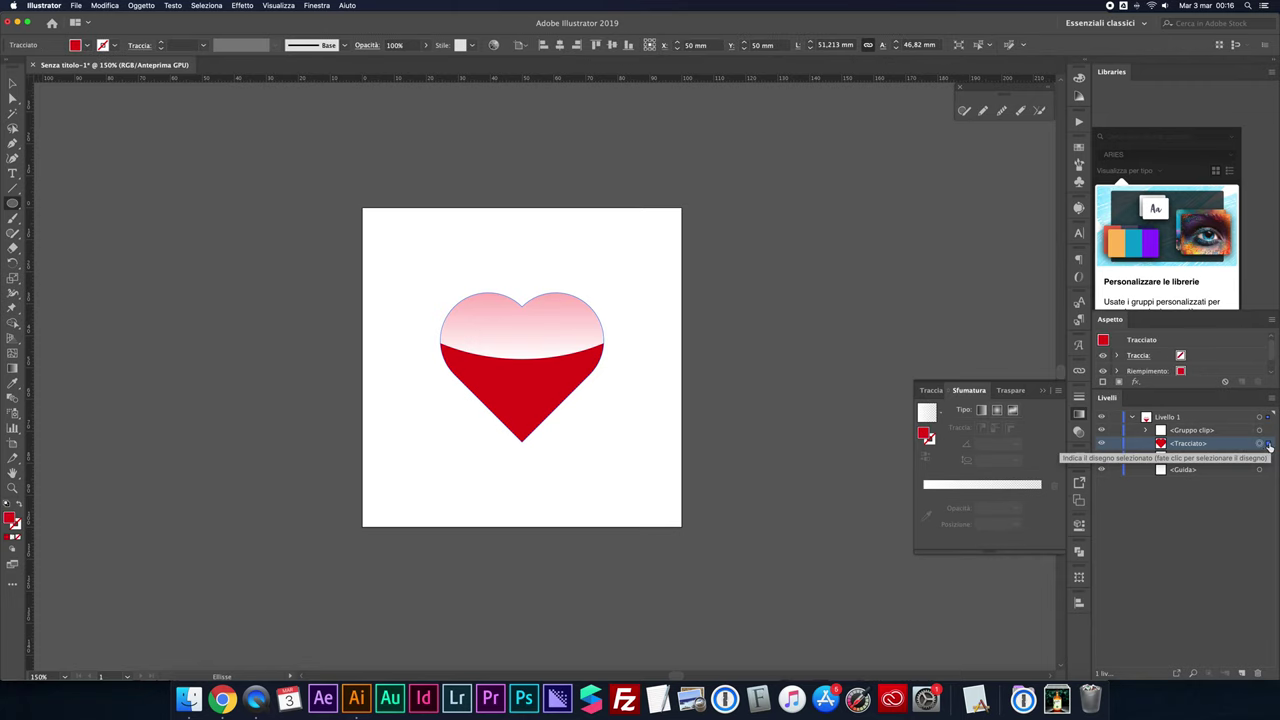
{"action": "left_click", "coordinate": [114, 46]}
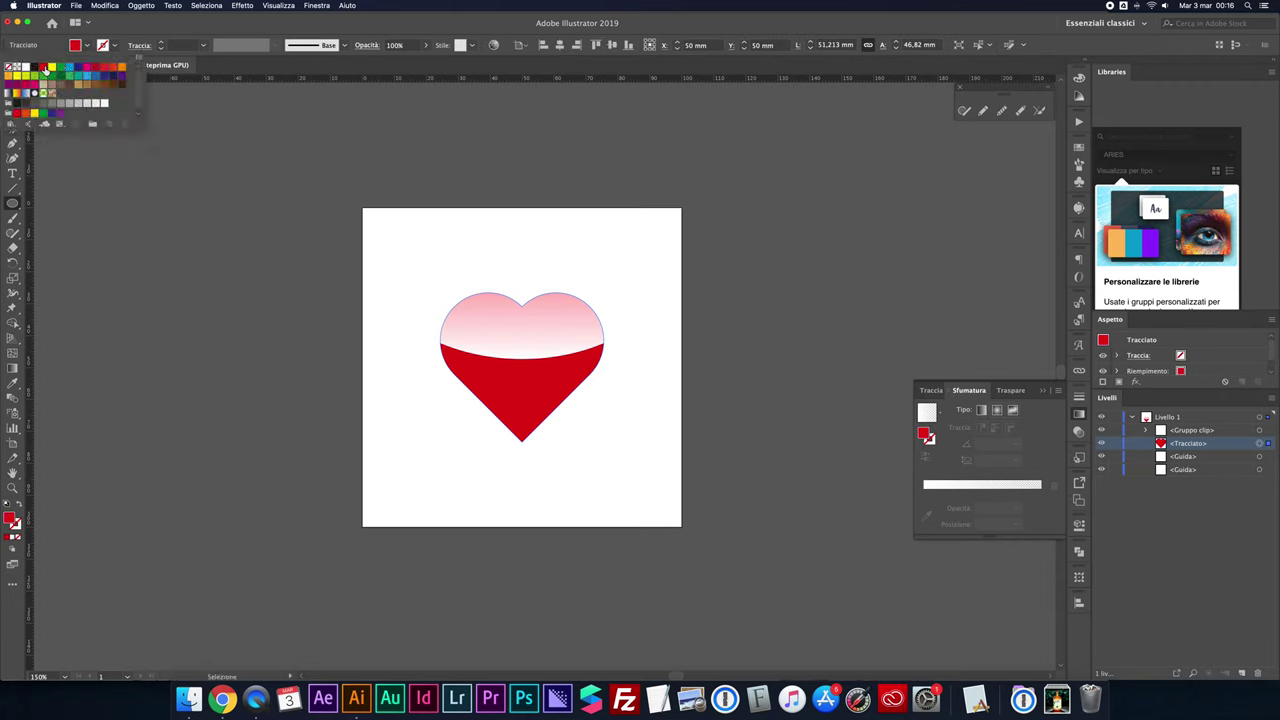
{"action": "left_click", "coordinate": [44, 68]}
{"action": "left_click", "coordinate": [186, 50]}
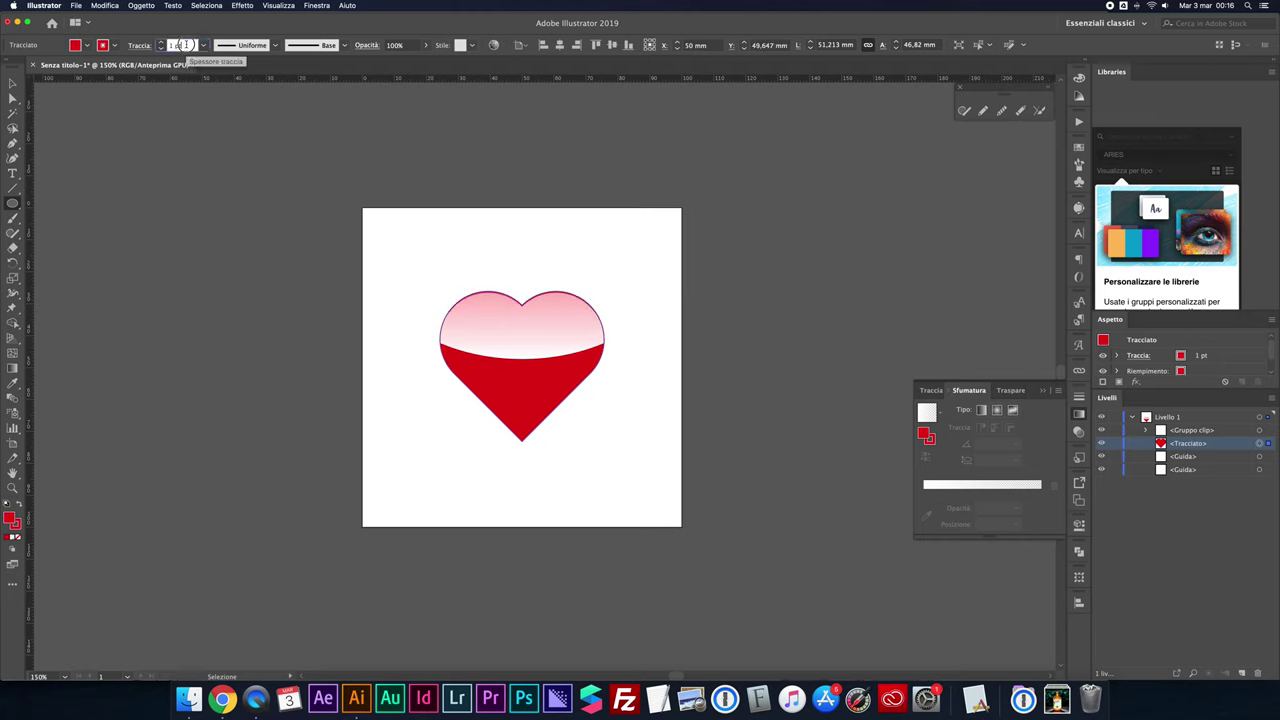
{"action": "type", "text": "3"}
{"action": "key", "text": "Return"}
{"action": "type", "text": "4"}
{"action": "left_click", "coordinate": [12, 83]}
{"action": "left_click", "coordinate": [640, 308]}
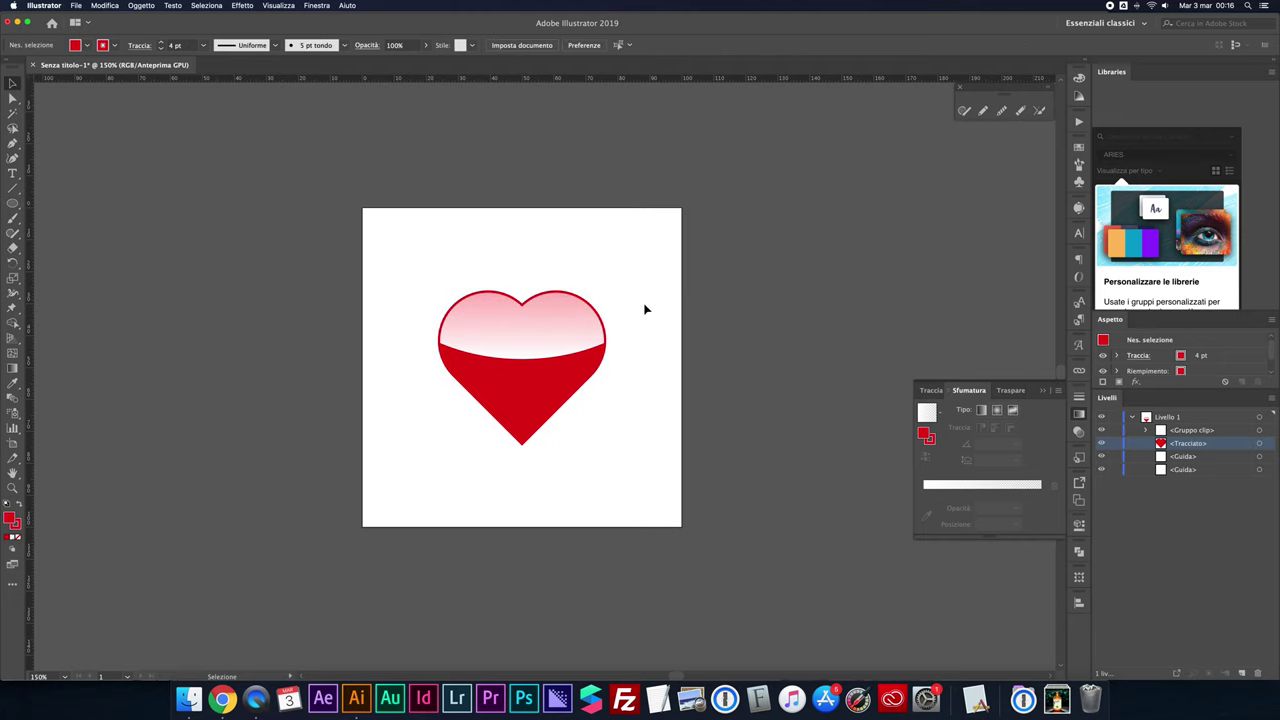
Step: Lower the clipped highlight's opacity to 26% for a subtle gloss
{"action": "left_click", "coordinate": [566, 345]}
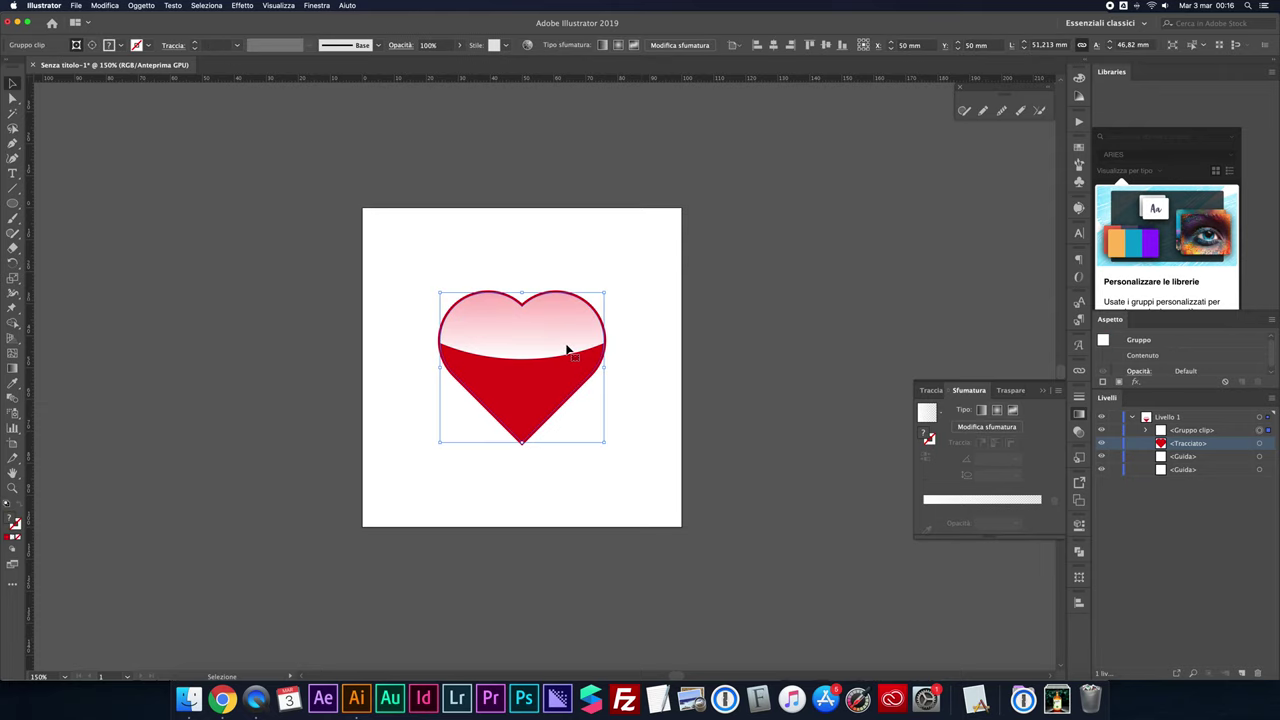
{"action": "left_click", "coordinate": [459, 46]}
{"action": "left_click_drag", "start_coordinate": [455, 62], "coordinate": [424, 61]}
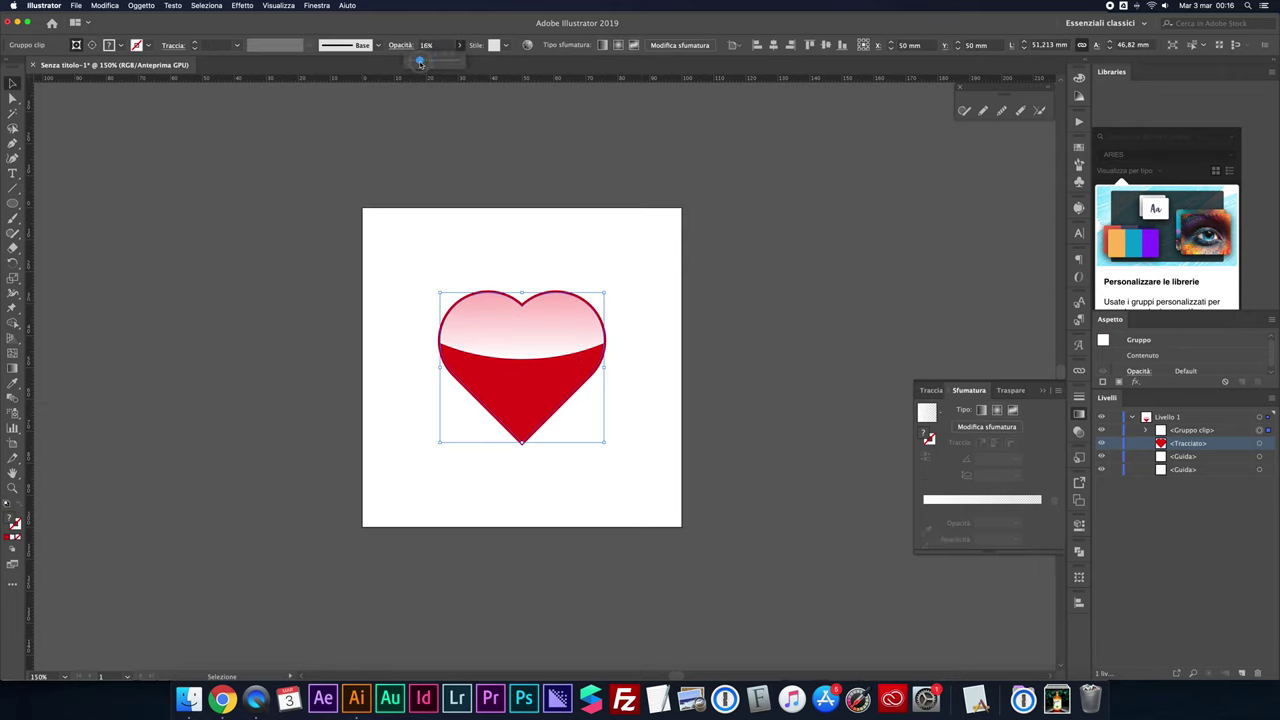
{"action": "left_click", "coordinate": [469, 217]}
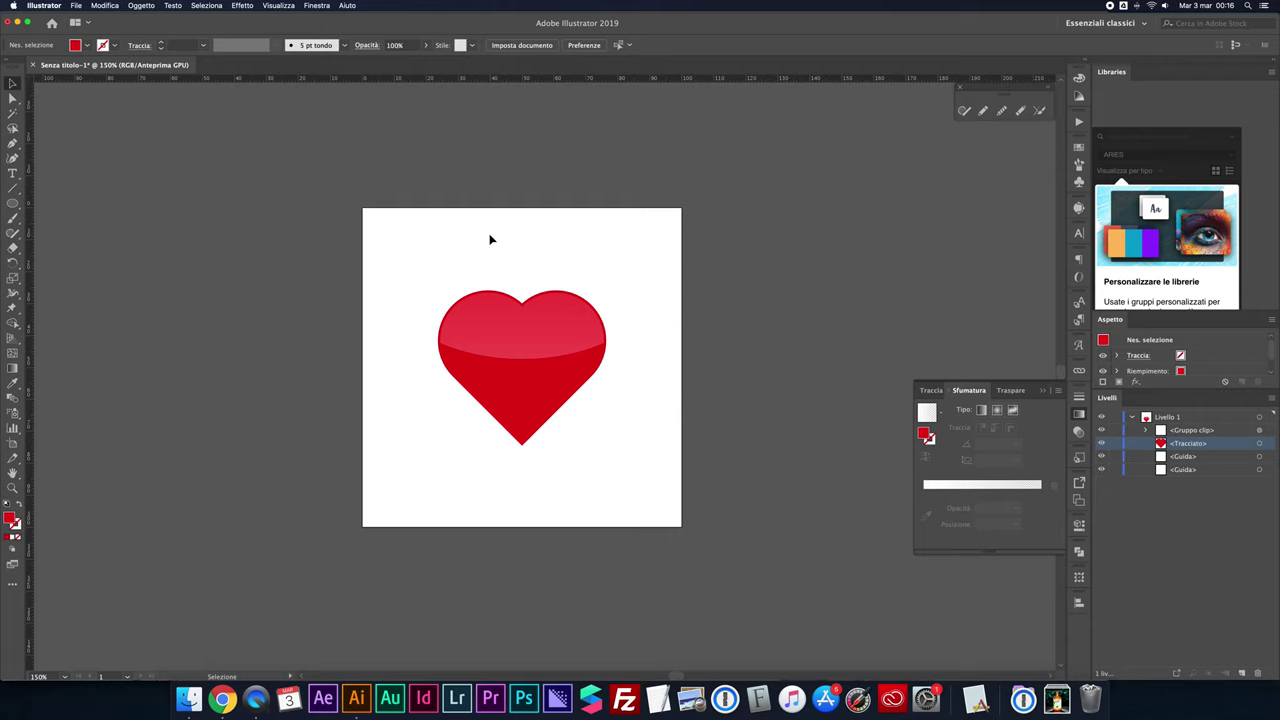
{"action": "left_click", "coordinate": [1043, 391]}
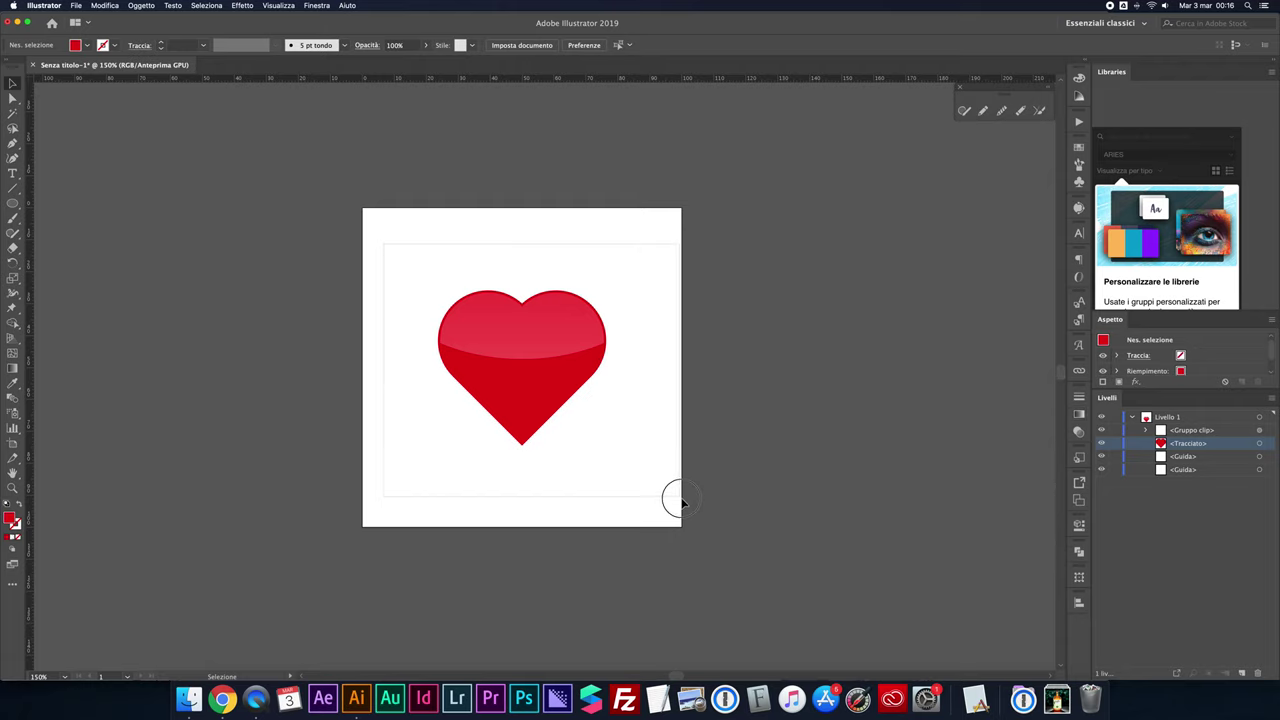
Step: Group the heart, highlight and clipping mask into one object
{"action": "left_click_drag", "start_coordinate": [383, 235], "coordinate": [683, 505]}
{"action": "key", "text": "ctrl+g"}
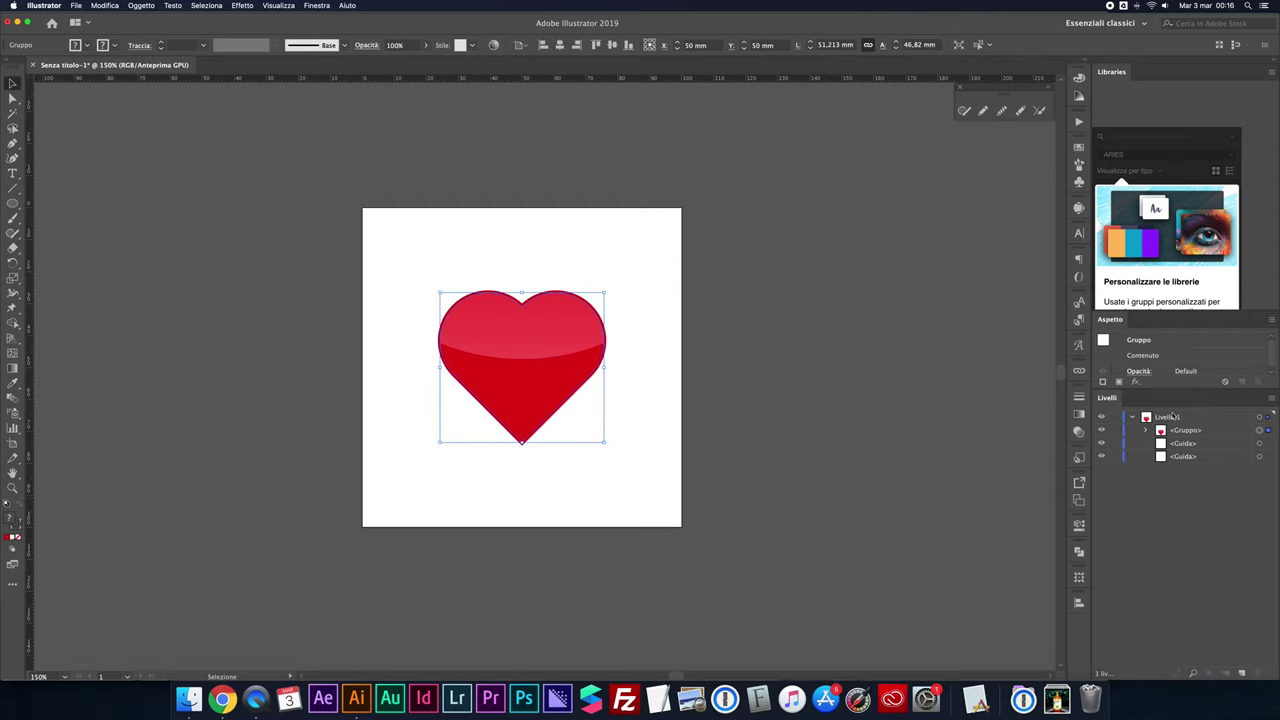
{"action": "left_click", "coordinate": [812, 452]}
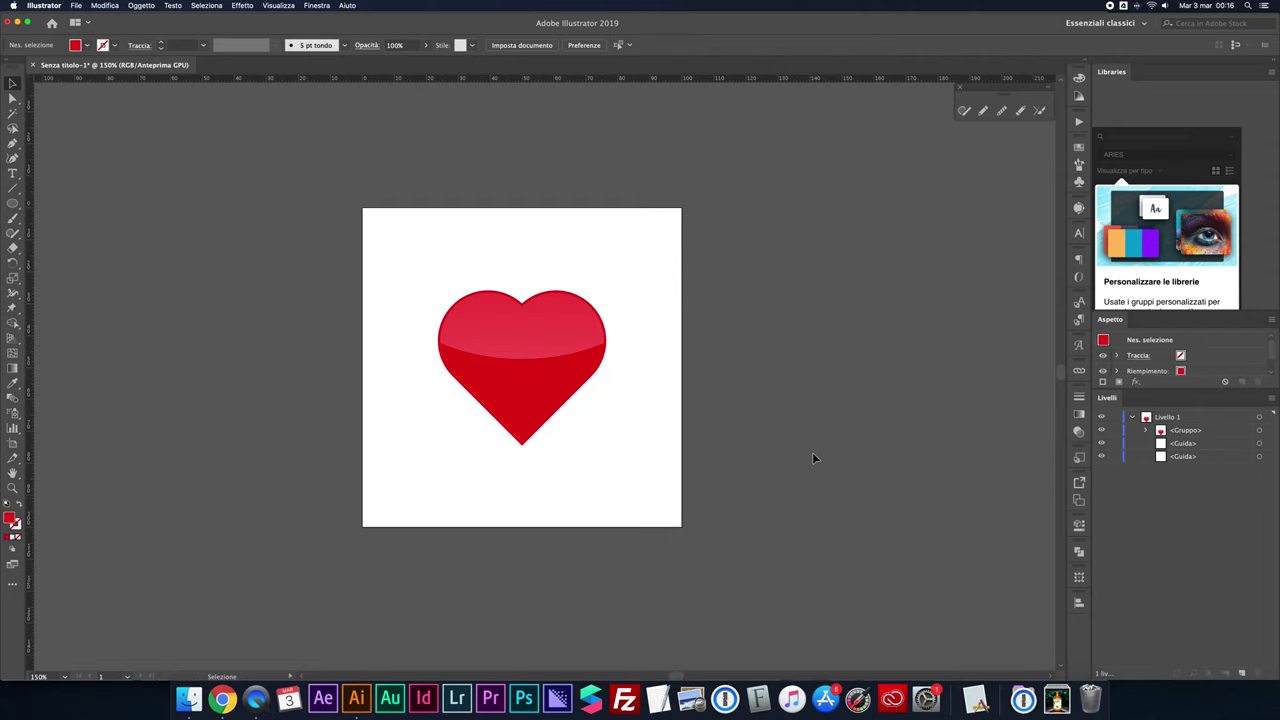
{"action": "key", "text": "ctrl+1"}
{"action": "key", "text": "shift+o"}
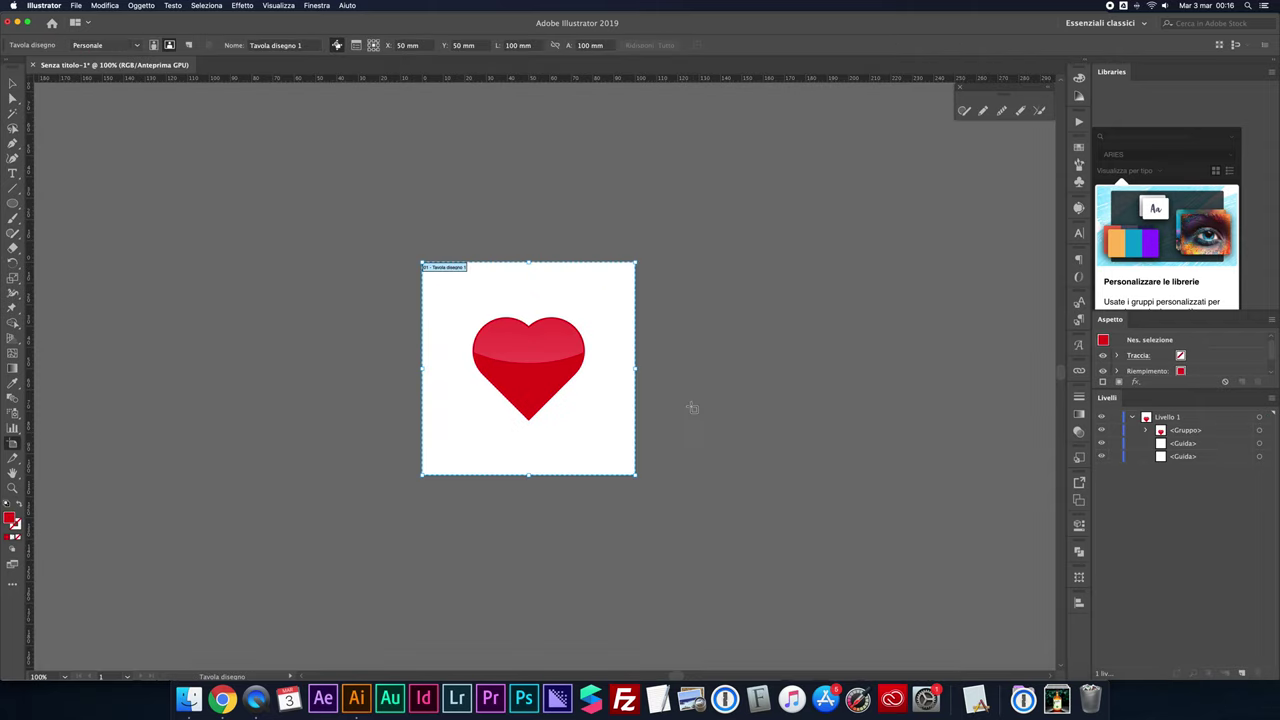
Step: Drag out a second artboard to the right of the first, 100 mm wide
{"action": "left_click_drag", "start_coordinate": [651, 263], "coordinate": [830, 477]}
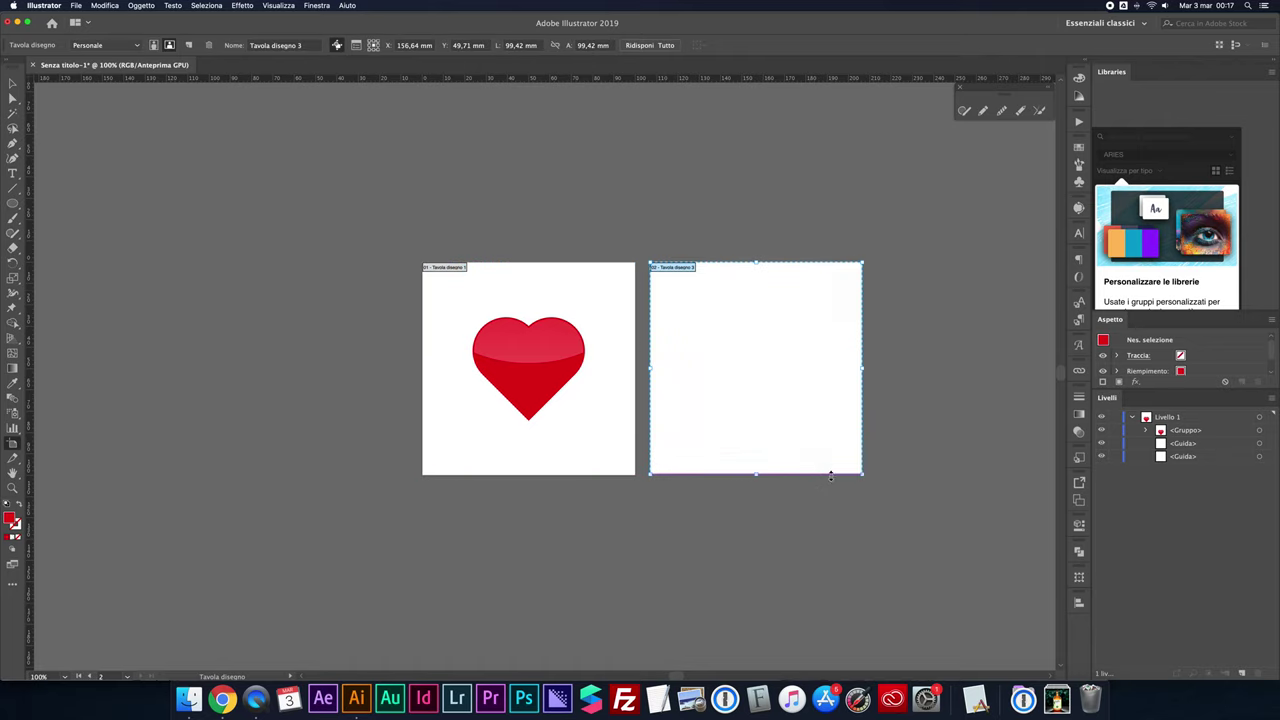
{"action": "left_click", "coordinate": [539, 45]}
{"action": "type", "text": "100"}
{"action": "key", "text": "Tab"}
{"action": "type", "text": "1"}
{"action": "key", "text": "Return"}
{"action": "key", "text": "Escape"}
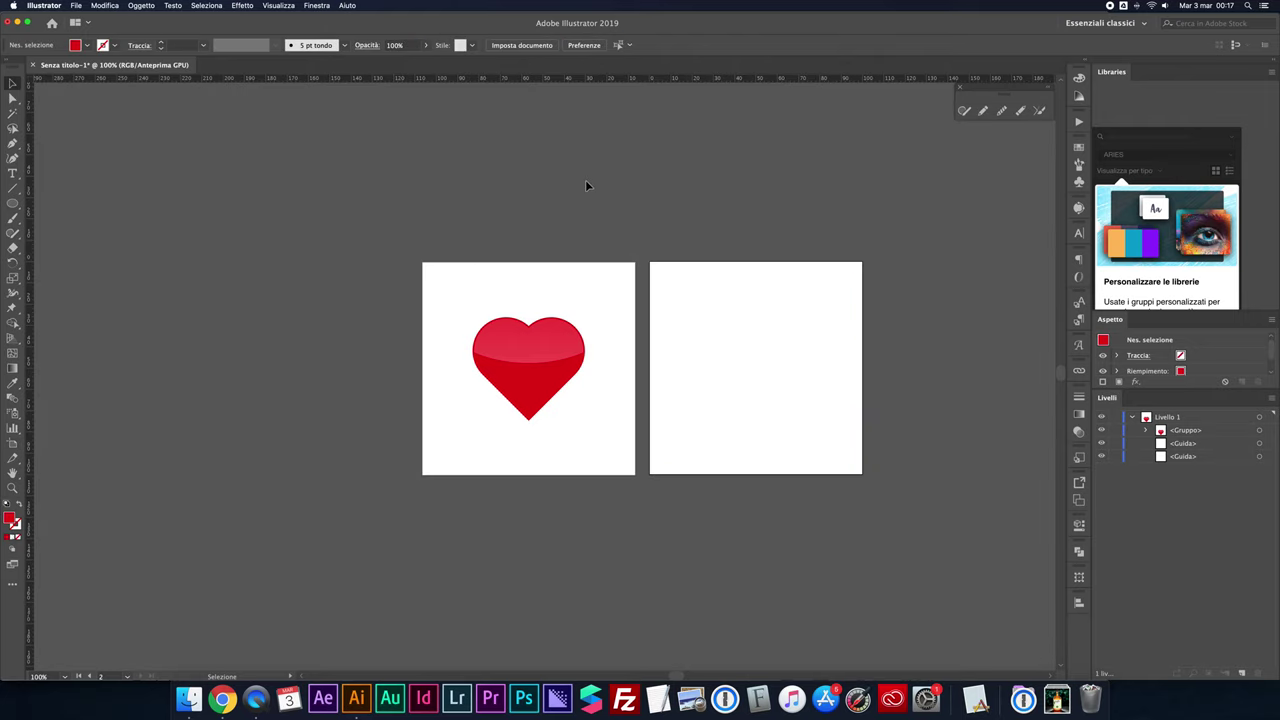
{"action": "scroll", "coordinate": [598, 180], "scroll_direction": "right", "scroll_amount": 2}
{"action": "scroll", "coordinate": [598, 180], "scroll_direction": "right", "scroll_amount": 1}
{"action": "key", "text": "super+plus"}
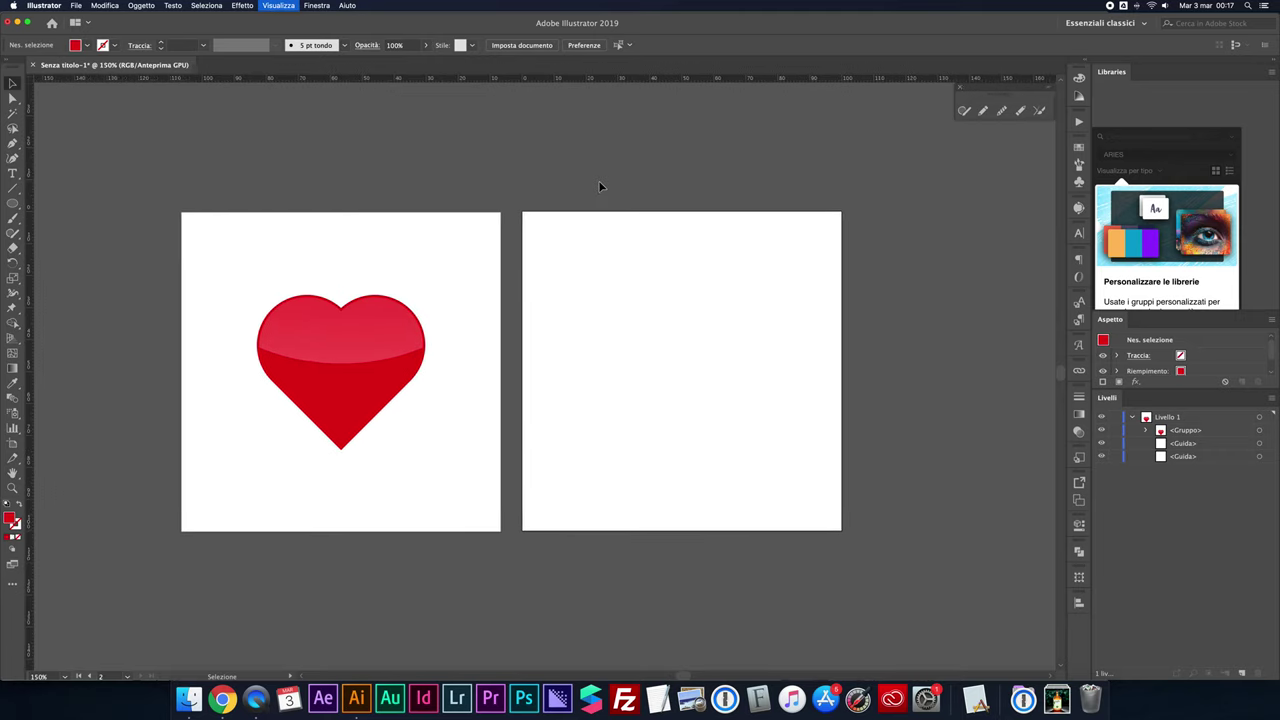
Step: Create a 30 mm circle and move it to the upper left of the new artboard
{"action": "scroll", "coordinate": [598, 185], "scroll_direction": "right", "scroll_amount": 2}
{"action": "key", "text": "l"}
{"action": "left_click", "coordinate": [568, 339]}
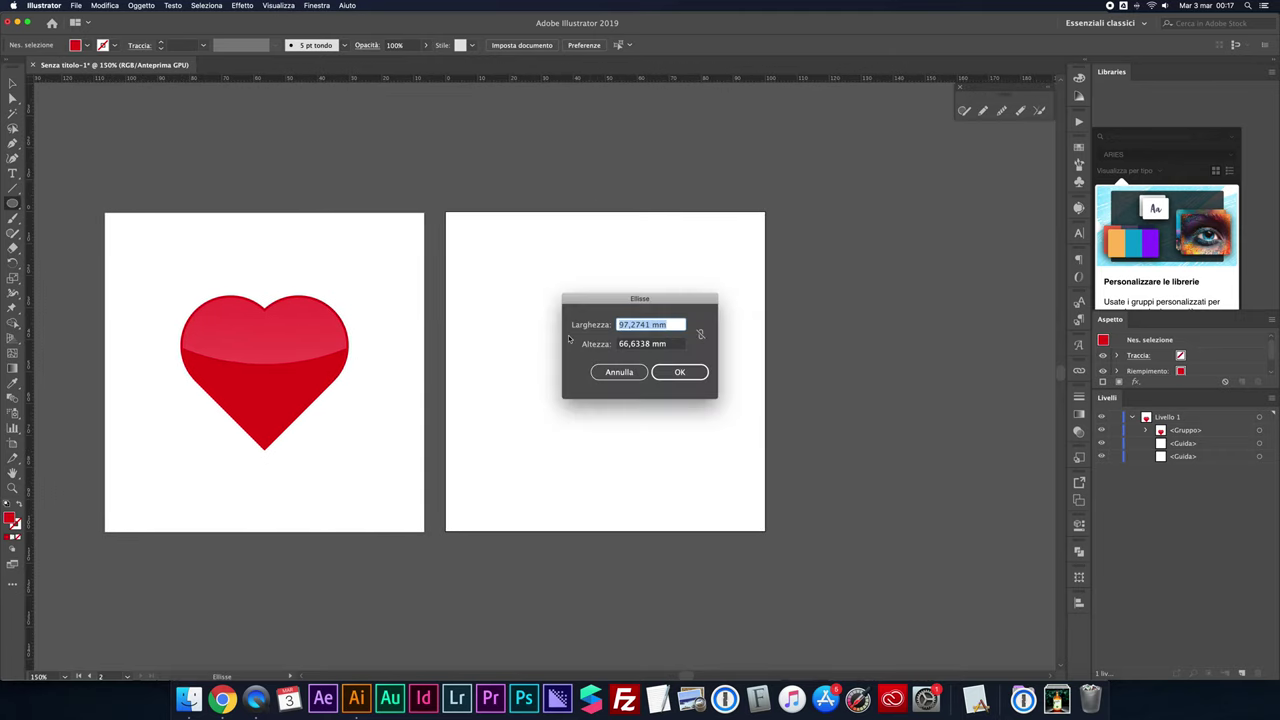
{"action": "type", "text": "30"}
{"action": "key", "text": "Tab"}
{"action": "type", "text": "3"}
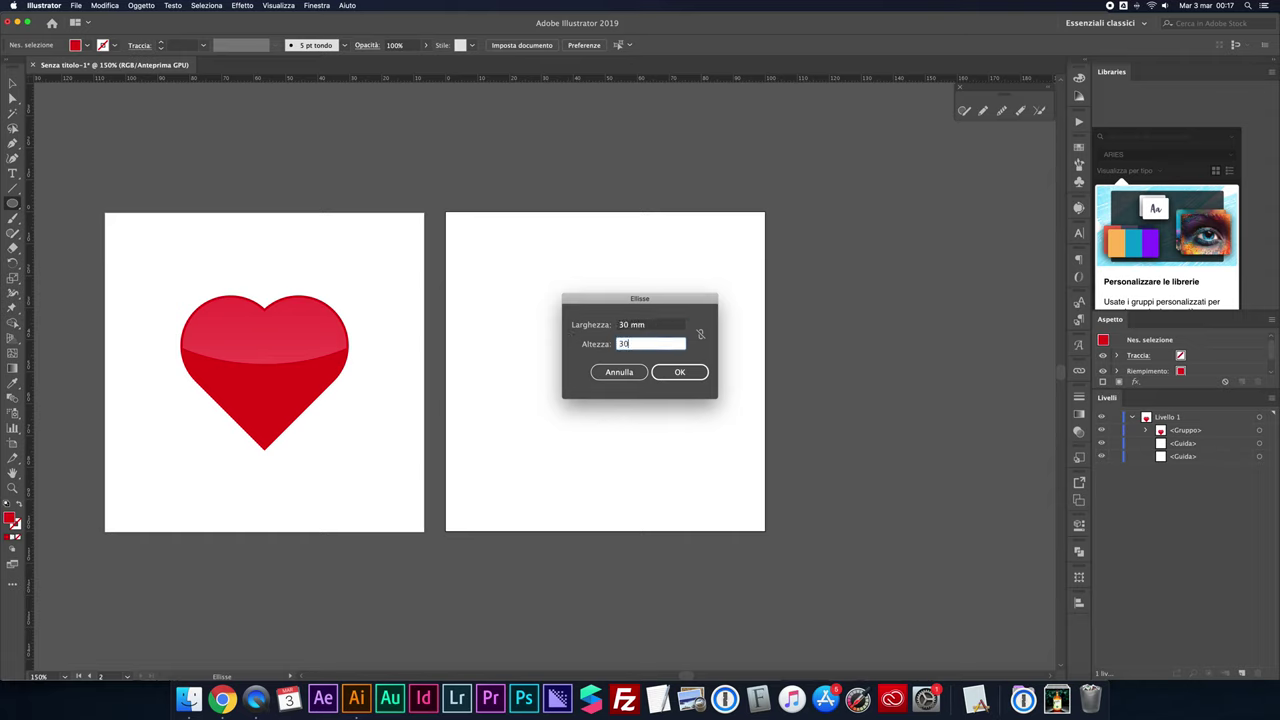
{"action": "key", "text": "Return"}
{"action": "key", "text": "v"}
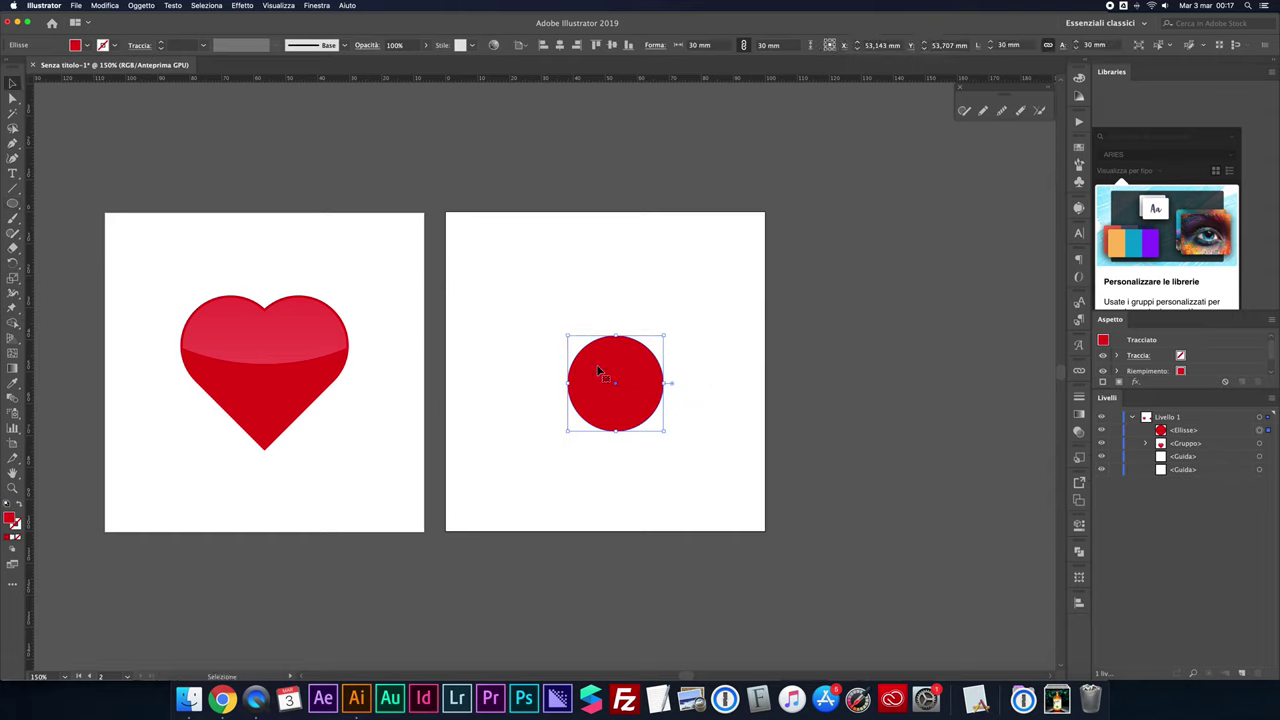
{"action": "mouse_move", "coordinate": [624, 379]}
{"action": "left_mouse_down"}
{"action": "mouse_move", "coordinate": [519, 301]}
{"action": "mouse_move", "coordinate": [600, 298]}
{"action": "left_mouse_up"}
Step: Copy a circle so a third sits centred below the two side-by-side circles
{"action": "scroll", "coordinate": [538, 298], "scroll_direction": "down", "scroll_amount": 1}
{"action": "scroll", "coordinate": [600, 300], "scroll_direction": "up", "scroll_amount": 2}
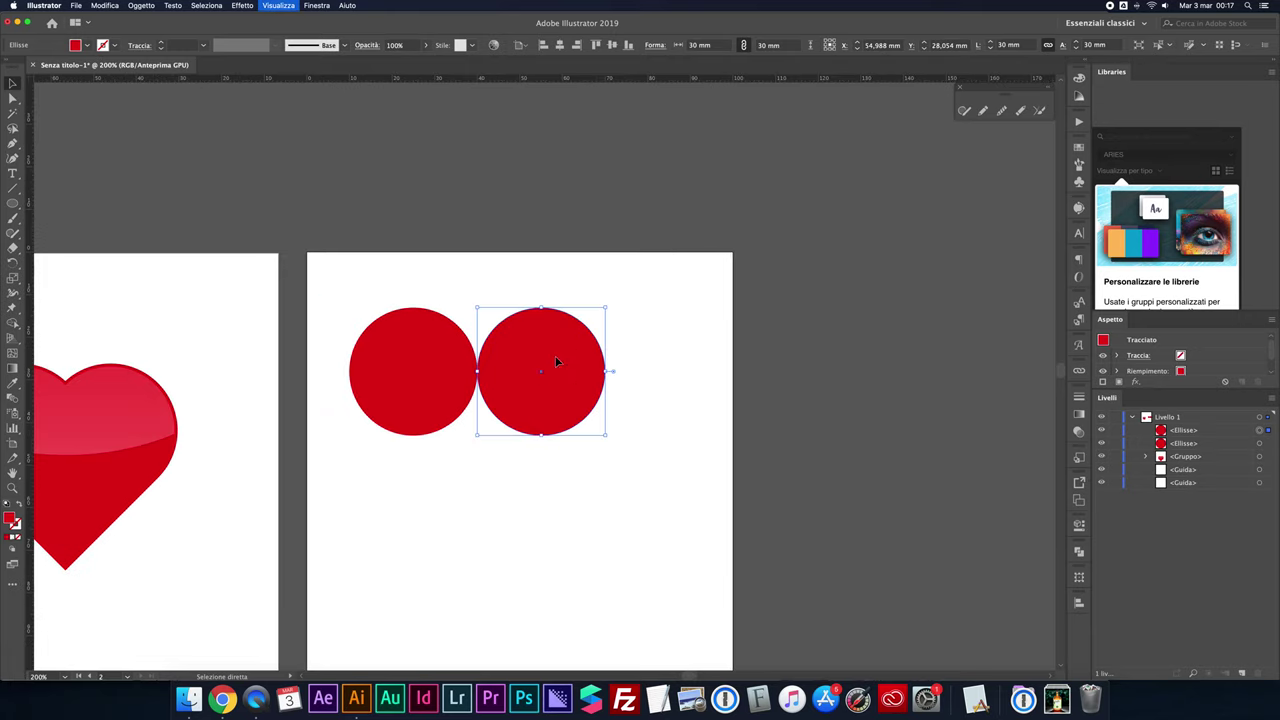
{"action": "mouse_move", "coordinate": [522, 397]}
{"action": "left_mouse_down"}
{"action": "mouse_move", "coordinate": [454, 498]}
{"action": "mouse_move", "coordinate": [458, 481]}
{"action": "left_mouse_up"}
{"action": "scroll", "coordinate": [458, 481], "scroll_direction": "down", "scroll_amount": 1}
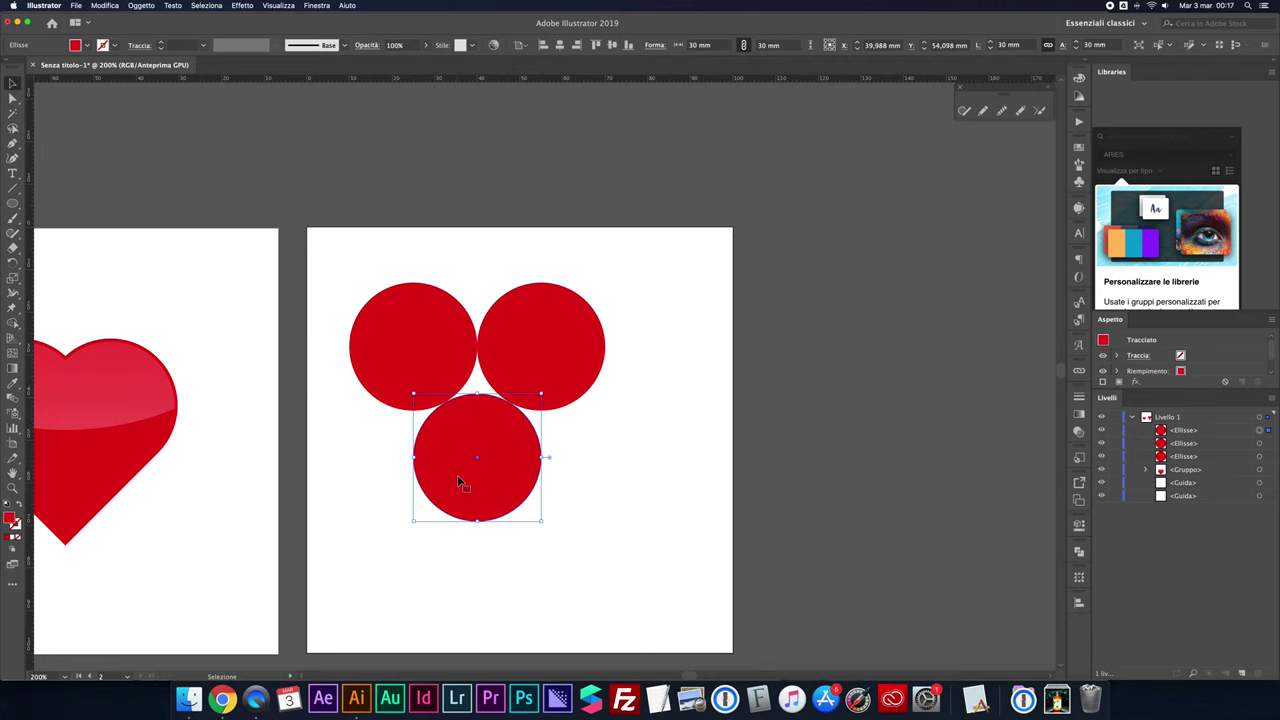
{"action": "left_click", "coordinate": [471, 240]}
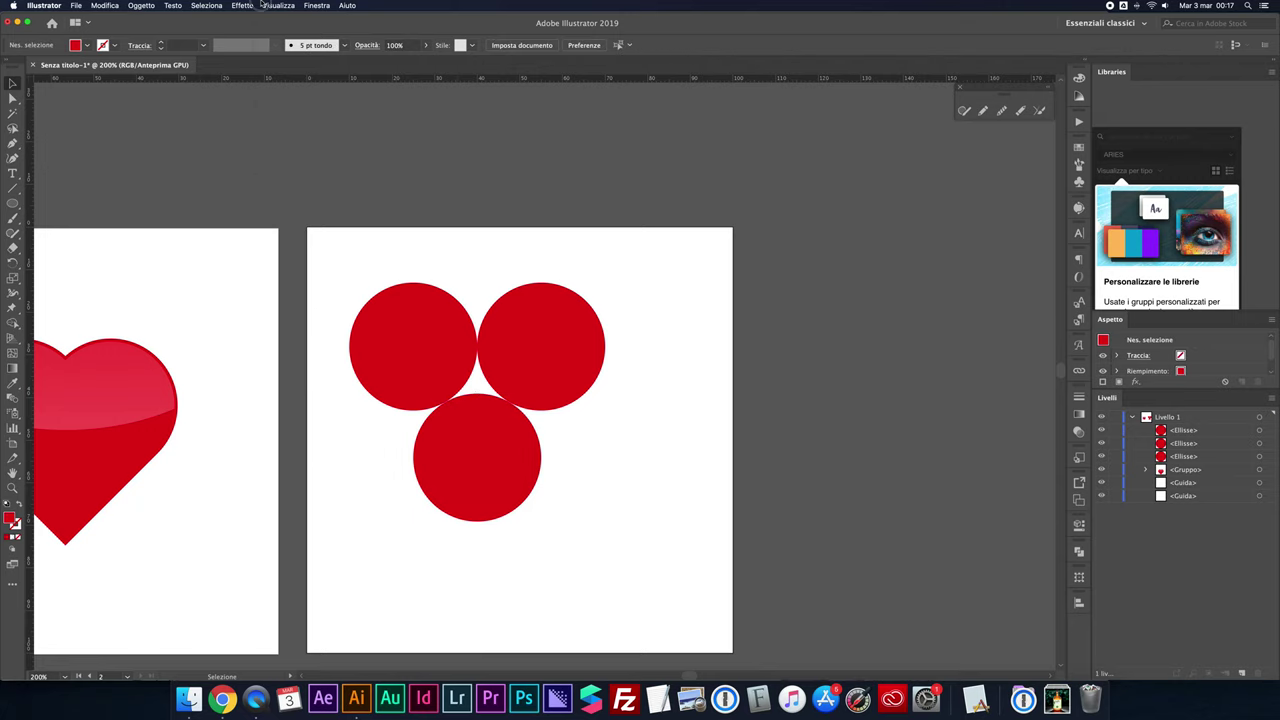
{"action": "left_click", "coordinate": [266, 5]}
{"action": "left_click", "coordinate": [290, 25]}
Step: Draw a closed Pen path through the left, right and bottom circle centres, in Outline view
{"action": "key", "text": "p"}
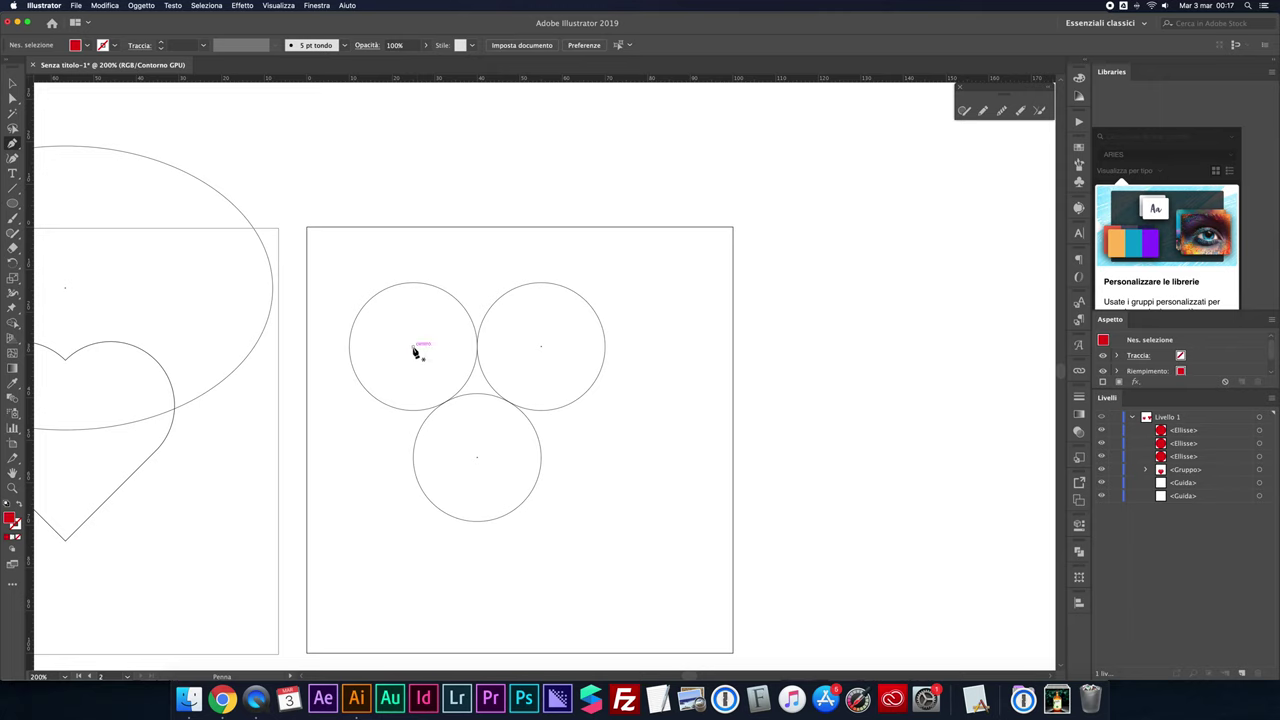
{"action": "left_click", "coordinate": [413, 347]}
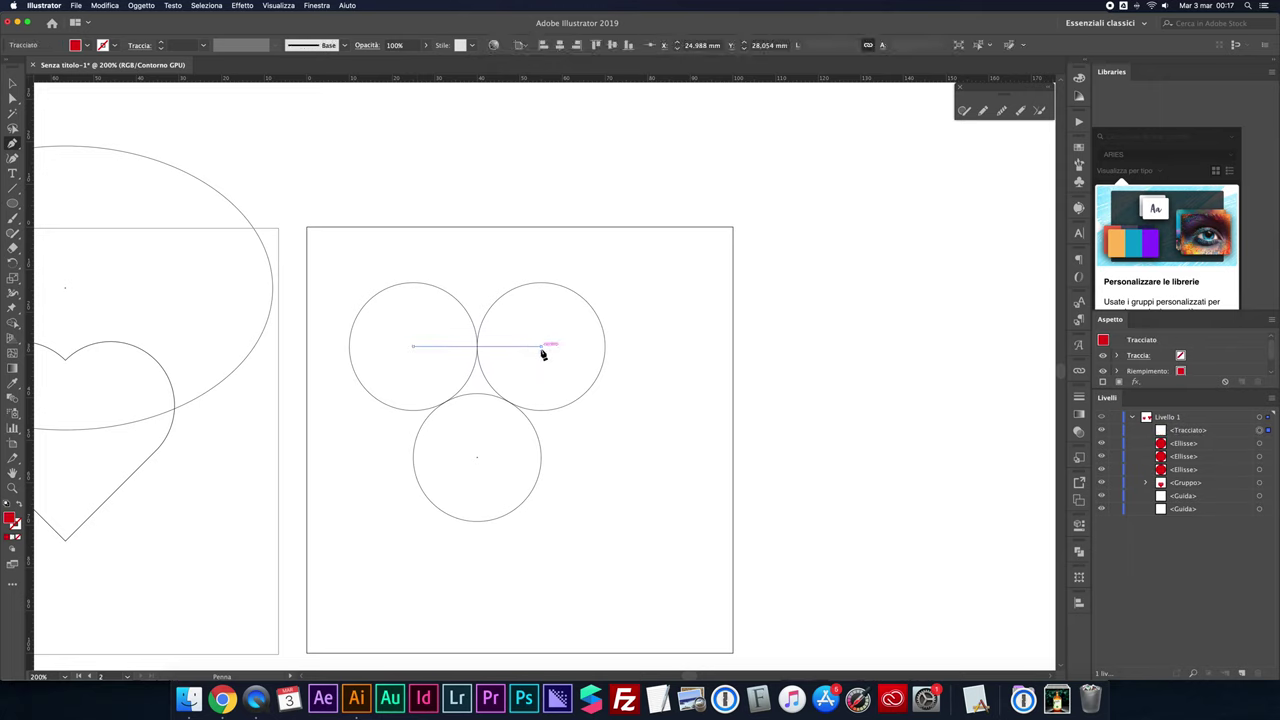
{"action": "left_click", "coordinate": [541, 347]}
{"action": "left_click", "coordinate": [477, 457]}
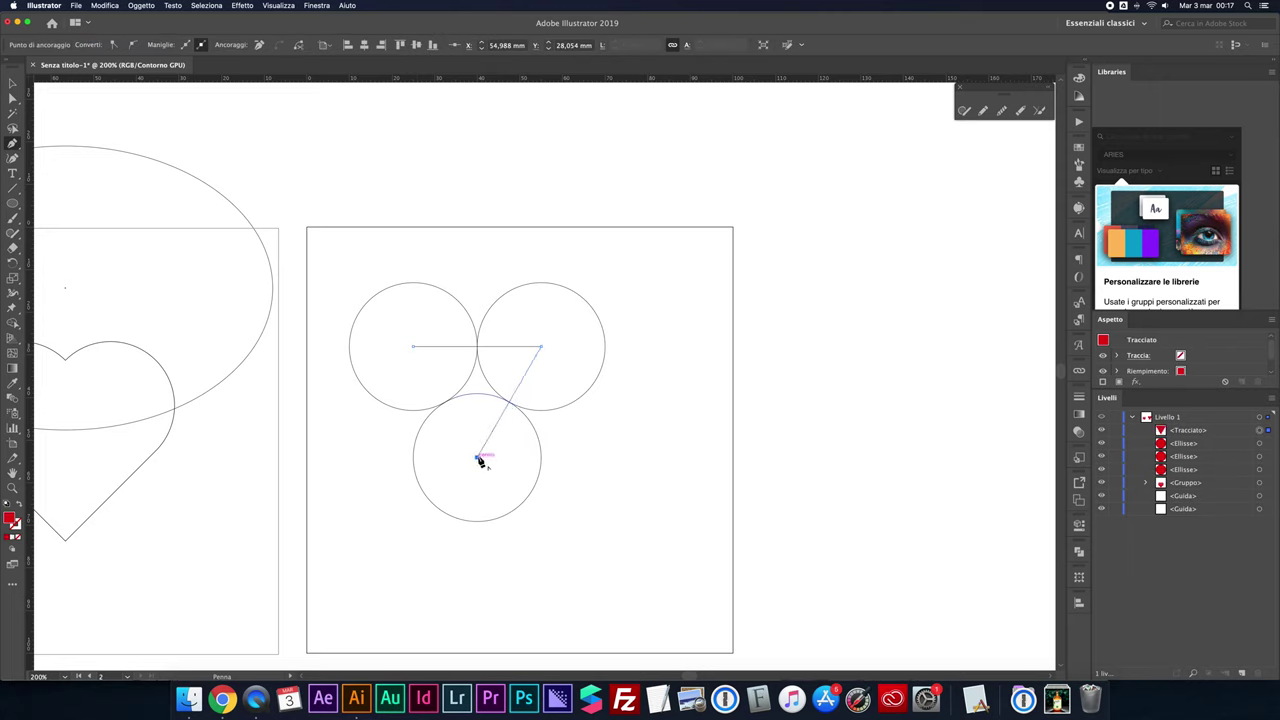
{"action": "left_click", "coordinate": [414, 348]}
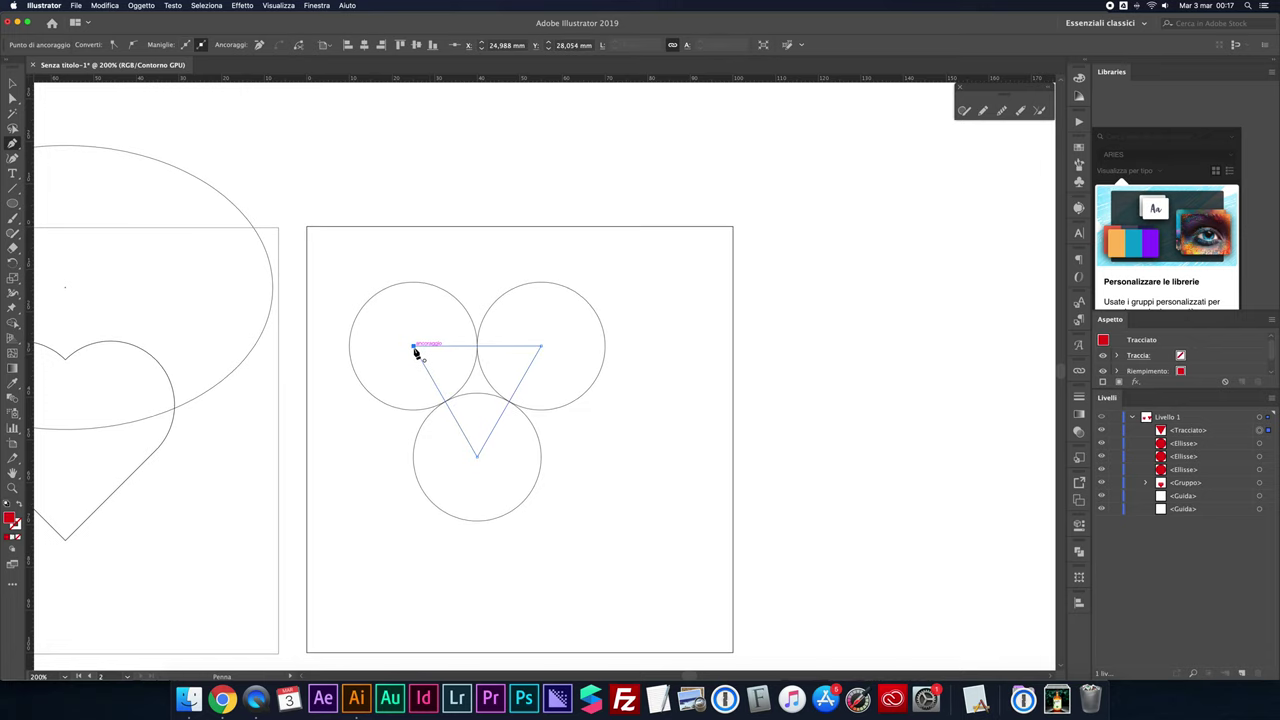
{"action": "left_click", "coordinate": [272, 5]}
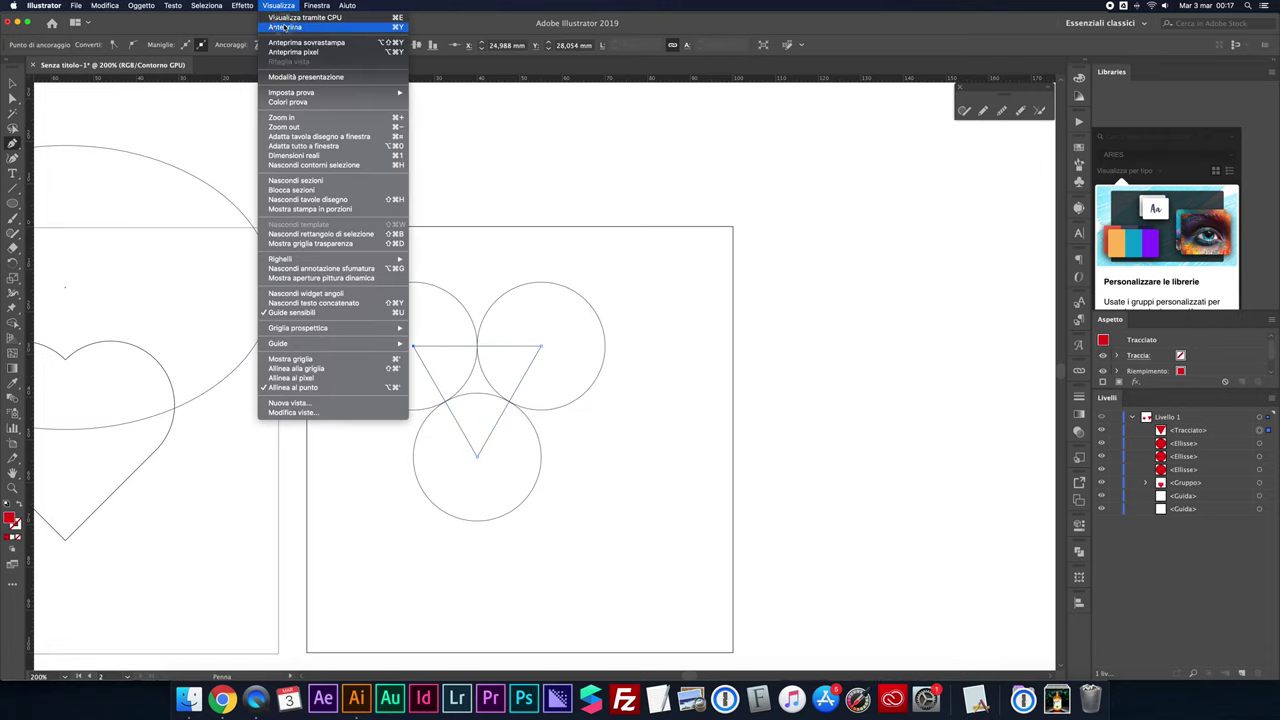
{"action": "left_click", "coordinate": [284, 27]}
Step: Delete the bottom circle and enlarge the triangle to span both circles
{"action": "key", "text": "v"}
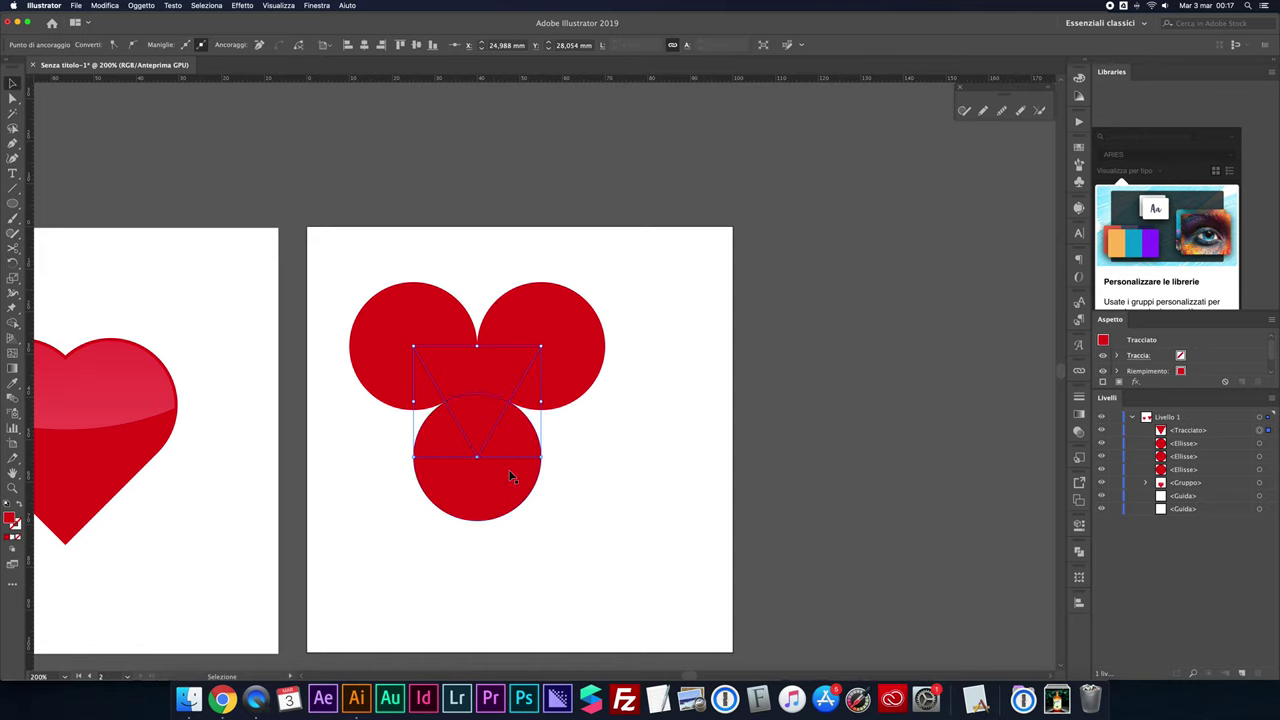
{"action": "left_click", "coordinate": [503, 489]}
{"action": "key", "text": "Delete"}
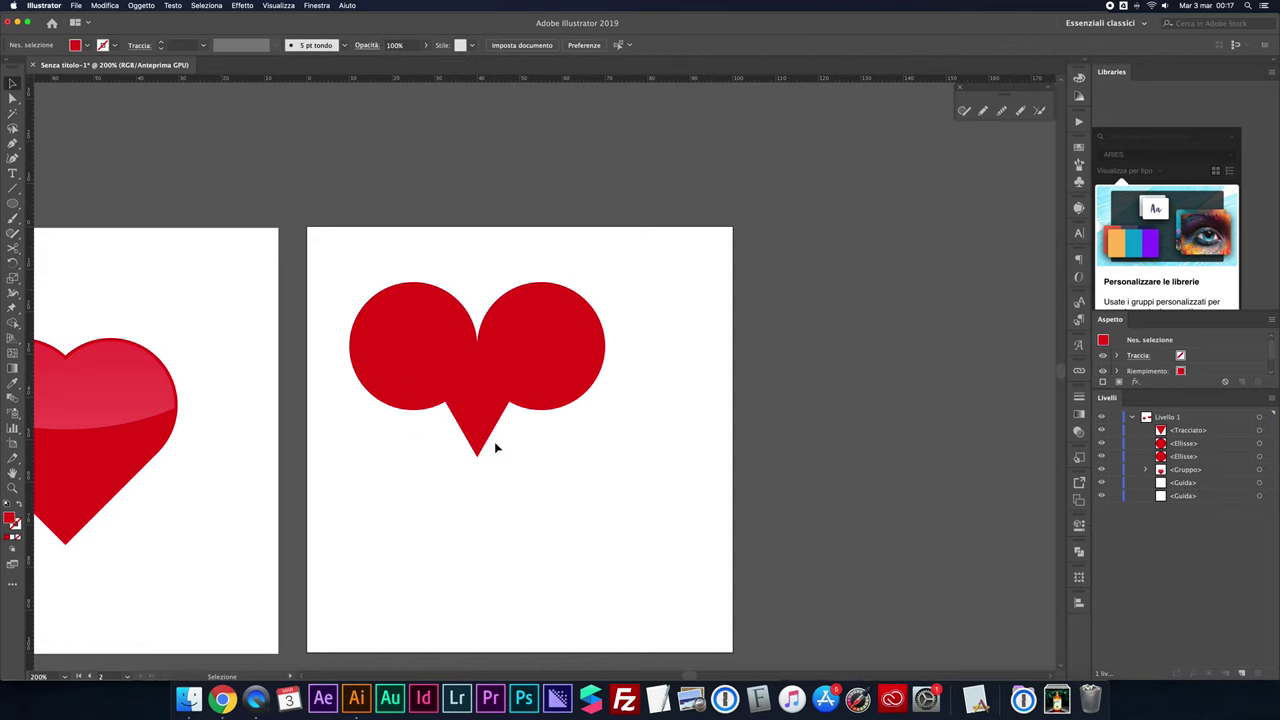
{"action": "left_click", "coordinate": [486, 425]}
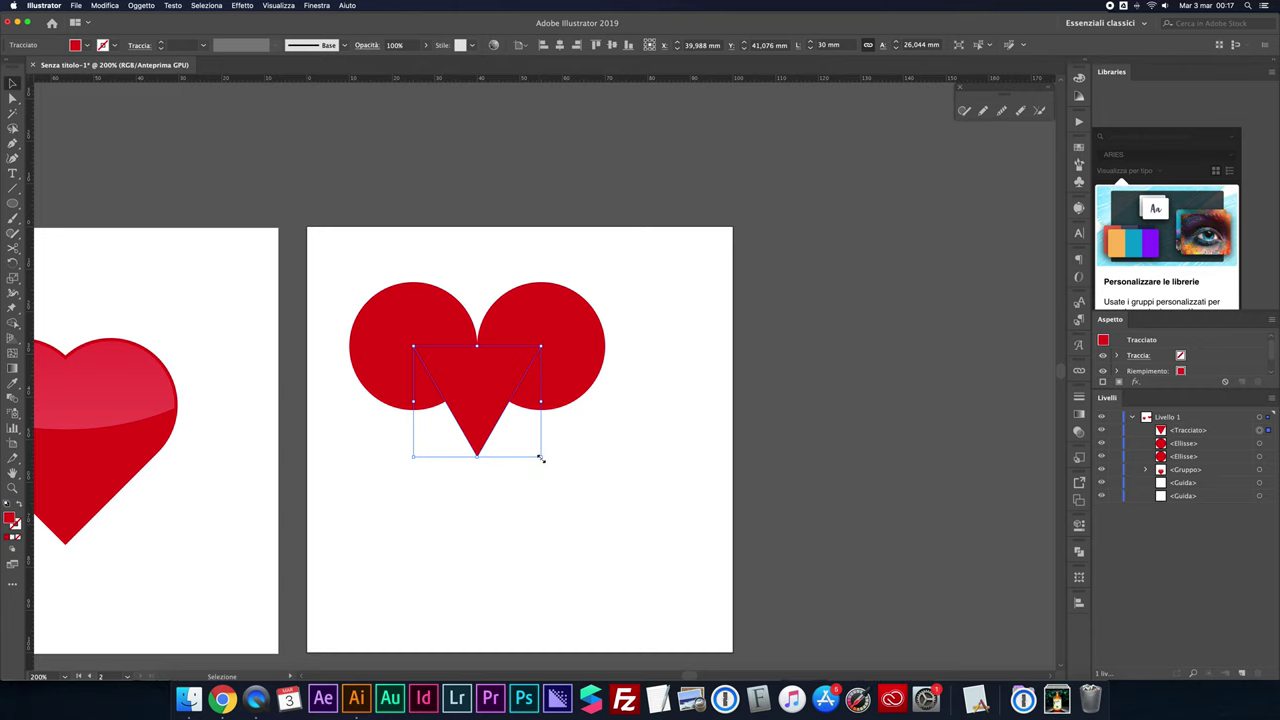
{"action": "left_click_drag", "start_coordinate": [479, 458], "coordinate": [546, 520]}
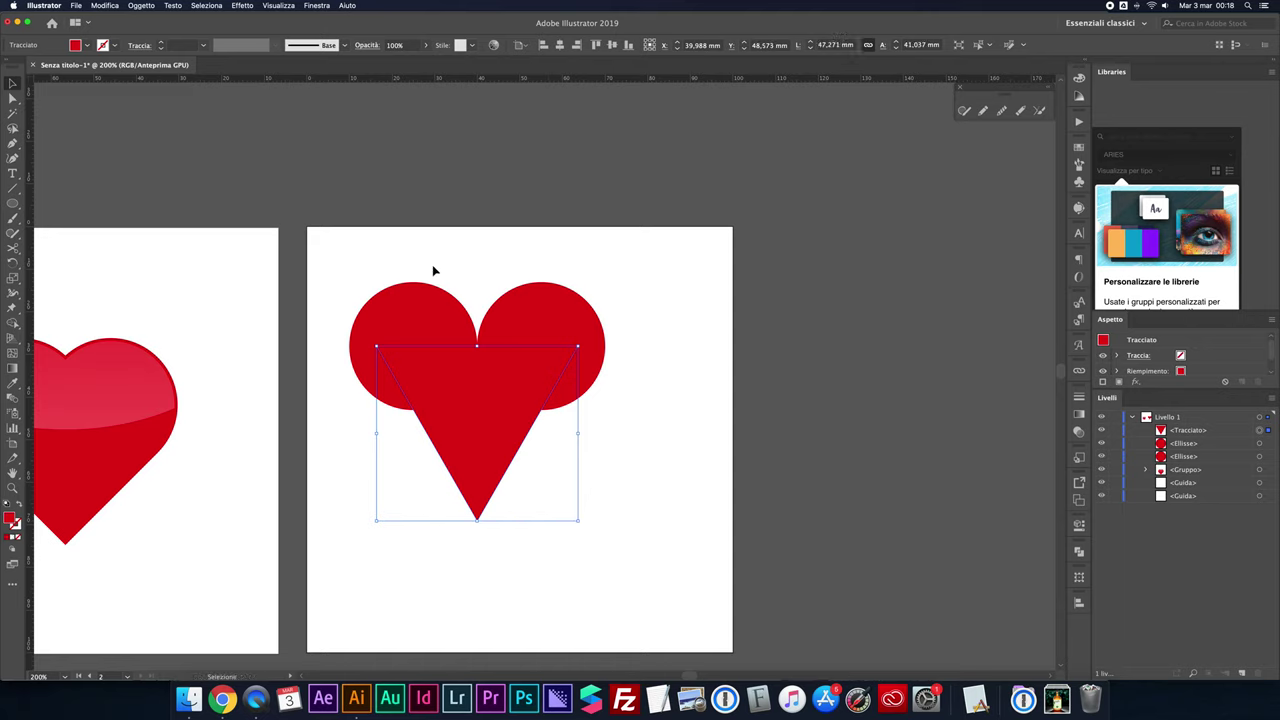
Step: Unite the circles and triangle into one heart, centred horizontally
{"action": "key", "text": "super+a"}
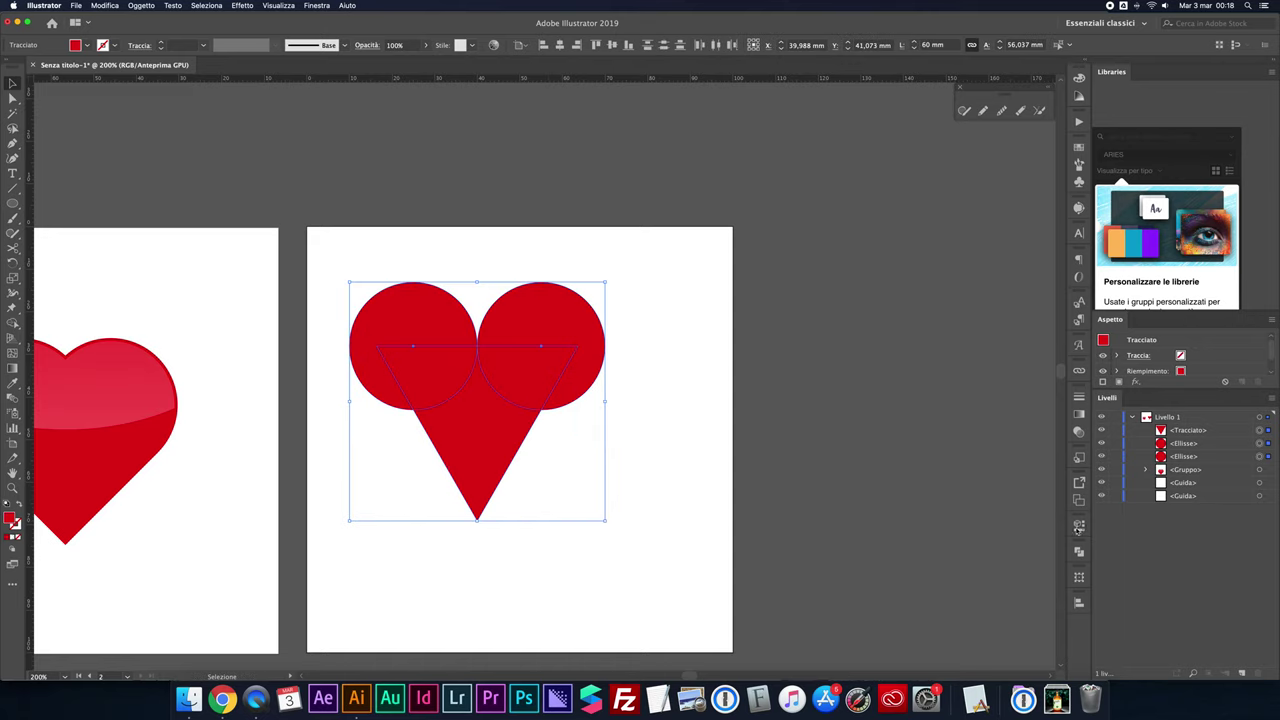
{"action": "left_click", "coordinate": [1079, 552]}
{"action": "left_click", "coordinate": [926, 578]}
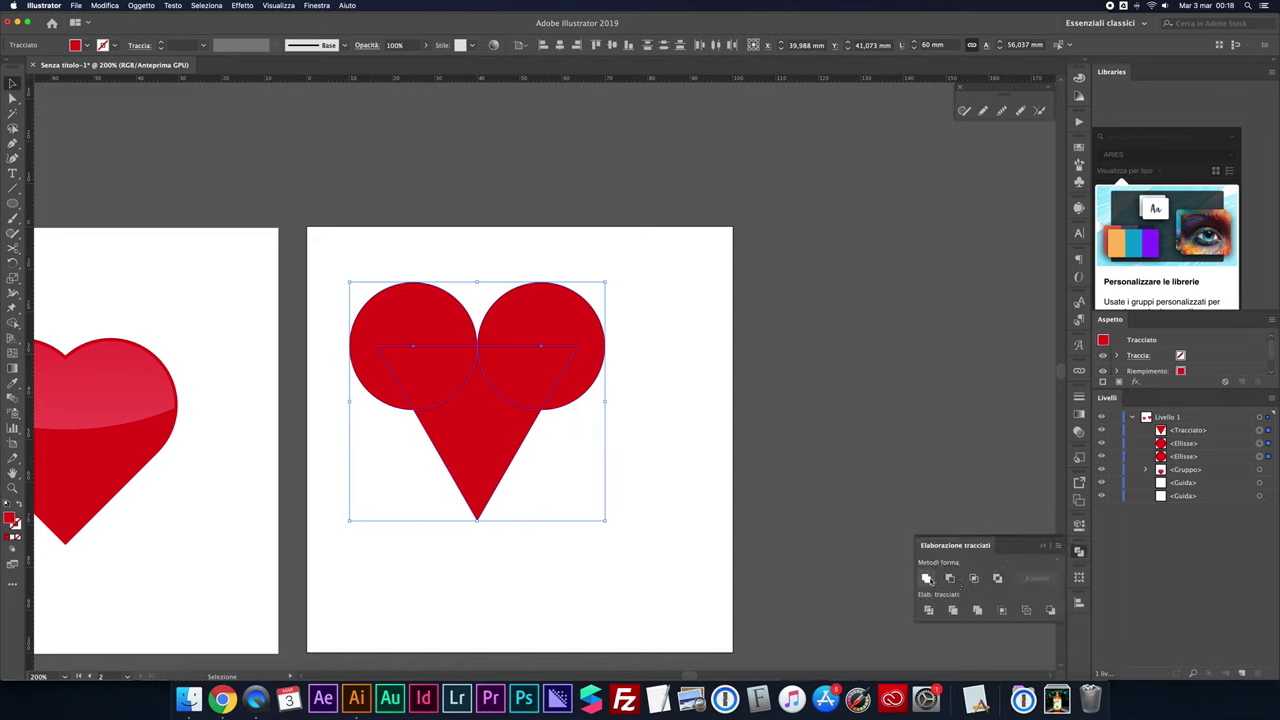
{"action": "left_click", "coordinate": [559, 45]}
Step: Centre the heart vertically and remove the anchor points on its lower sides
{"action": "left_click", "coordinate": [611, 45]}
{"action": "left_click", "coordinate": [687, 244]}
{"action": "left_click", "coordinate": [585, 380]}
{"action": "key", "text": "p"}
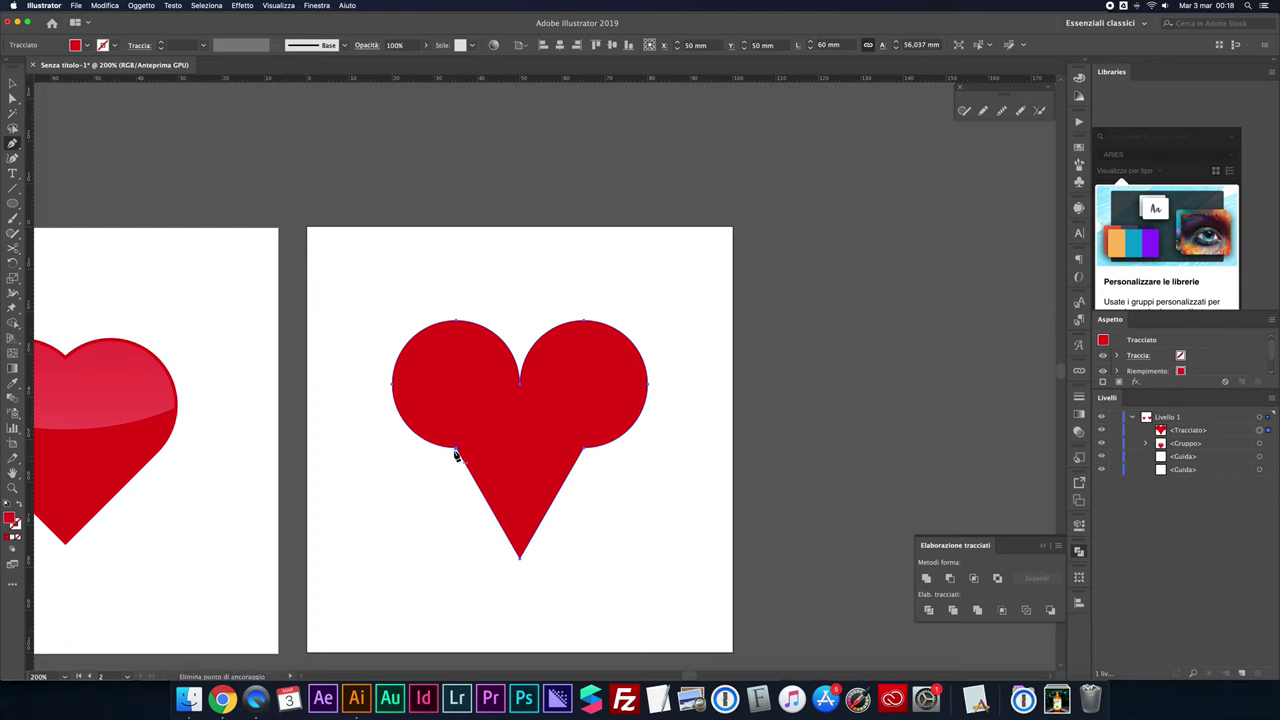
{"action": "left_click", "coordinate": [455, 452]}
{"action": "left_click", "coordinate": [455, 452]}
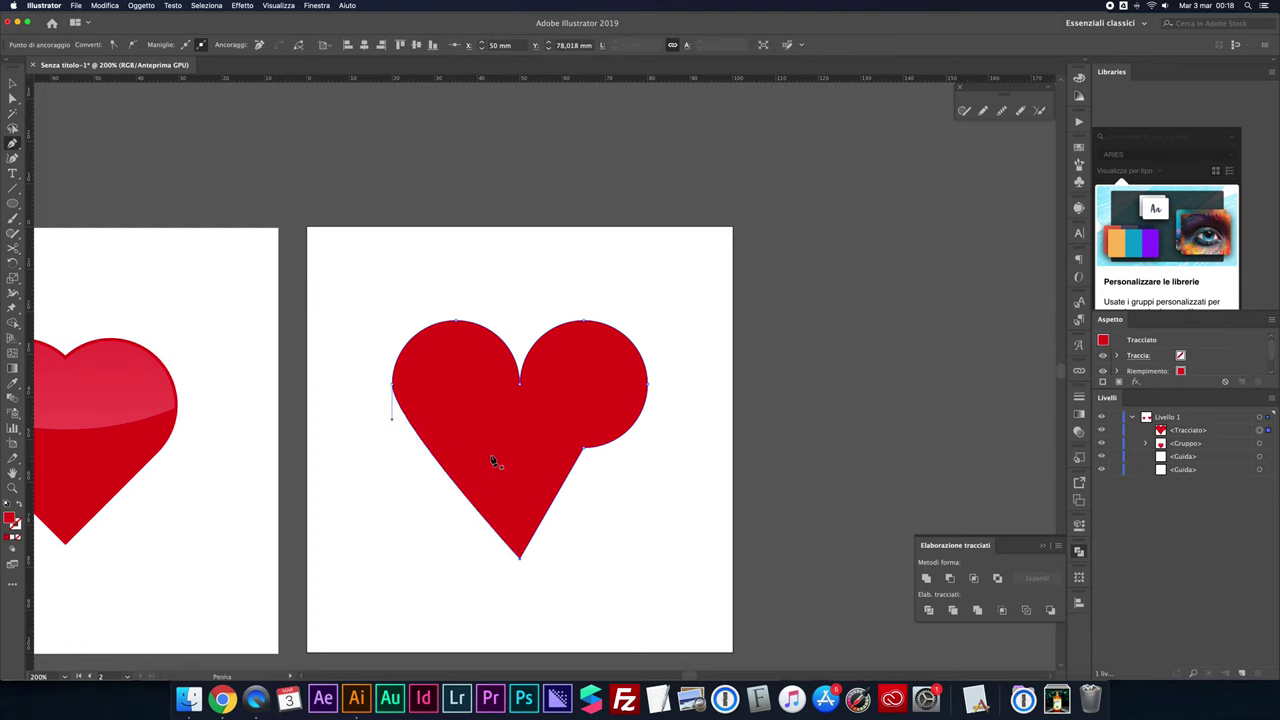
{"action": "left_click", "coordinate": [586, 451]}
{"action": "left_click", "coordinate": [586, 452]}
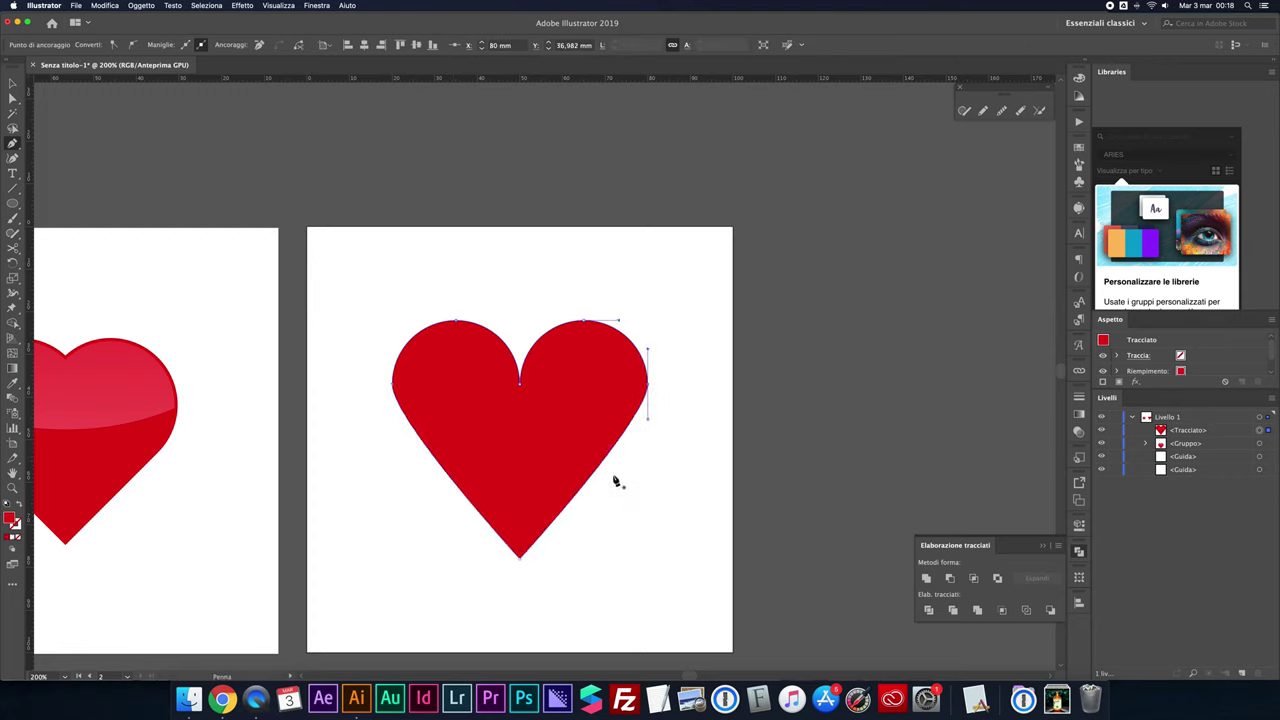
Step: Pull the left and right anchors' handles down so the sides curve smoothly
{"action": "key", "text": "super"}
{"action": "left_click_drag", "start_coordinate": [423, 378], "coordinate": [433, 472]}
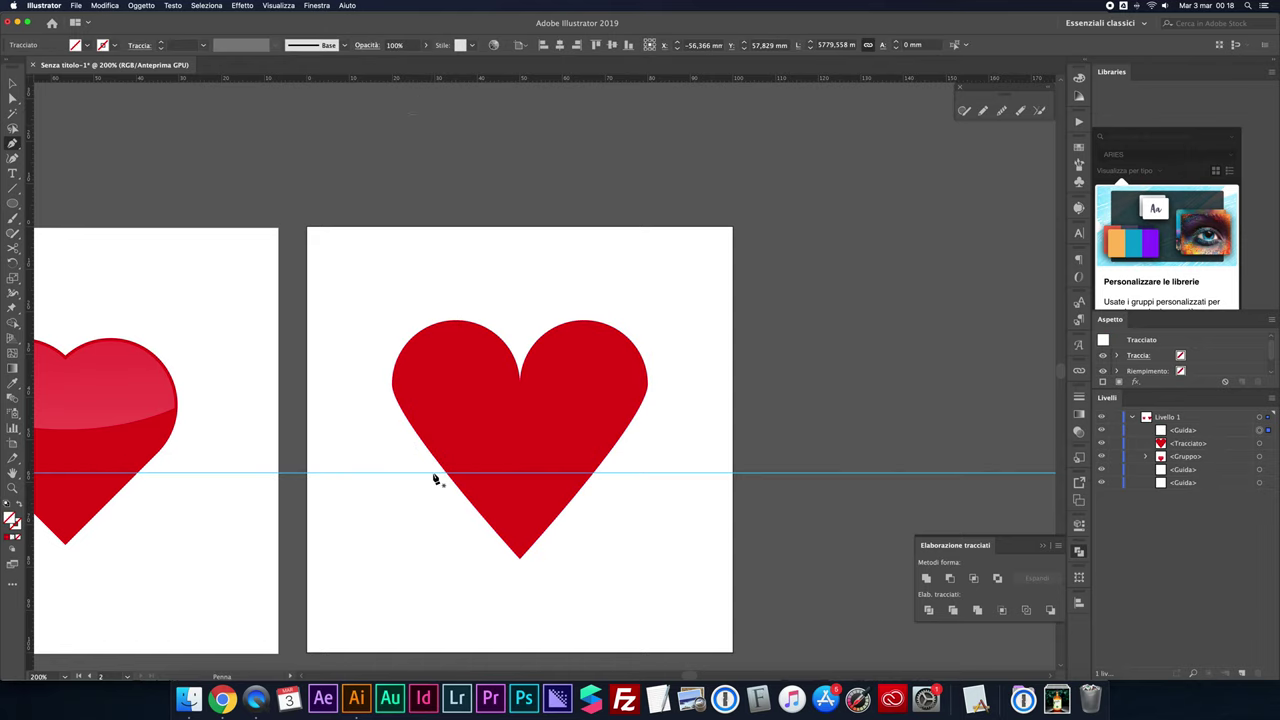
{"action": "left_click", "coordinate": [393, 384], "text": "super"}
{"action": "left_click_drag", "start_coordinate": [393, 422], "coordinate": [395, 473]}
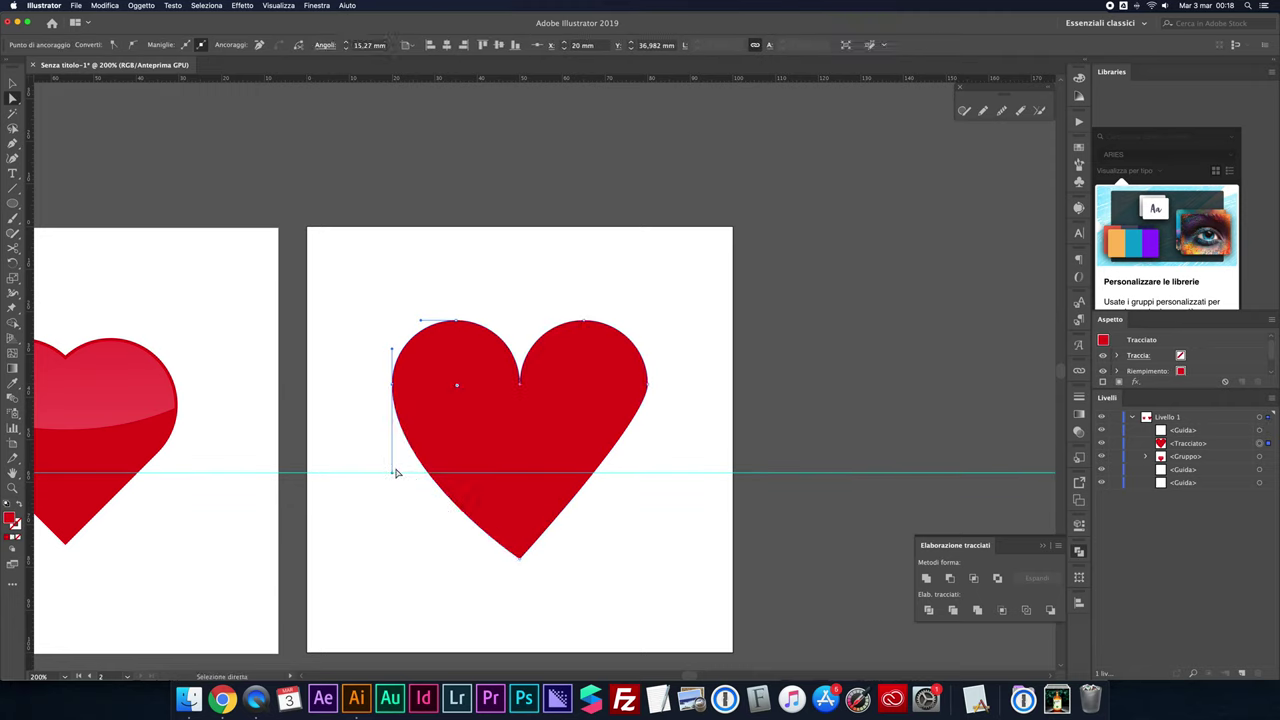
{"action": "left_click", "coordinate": [647, 384]}
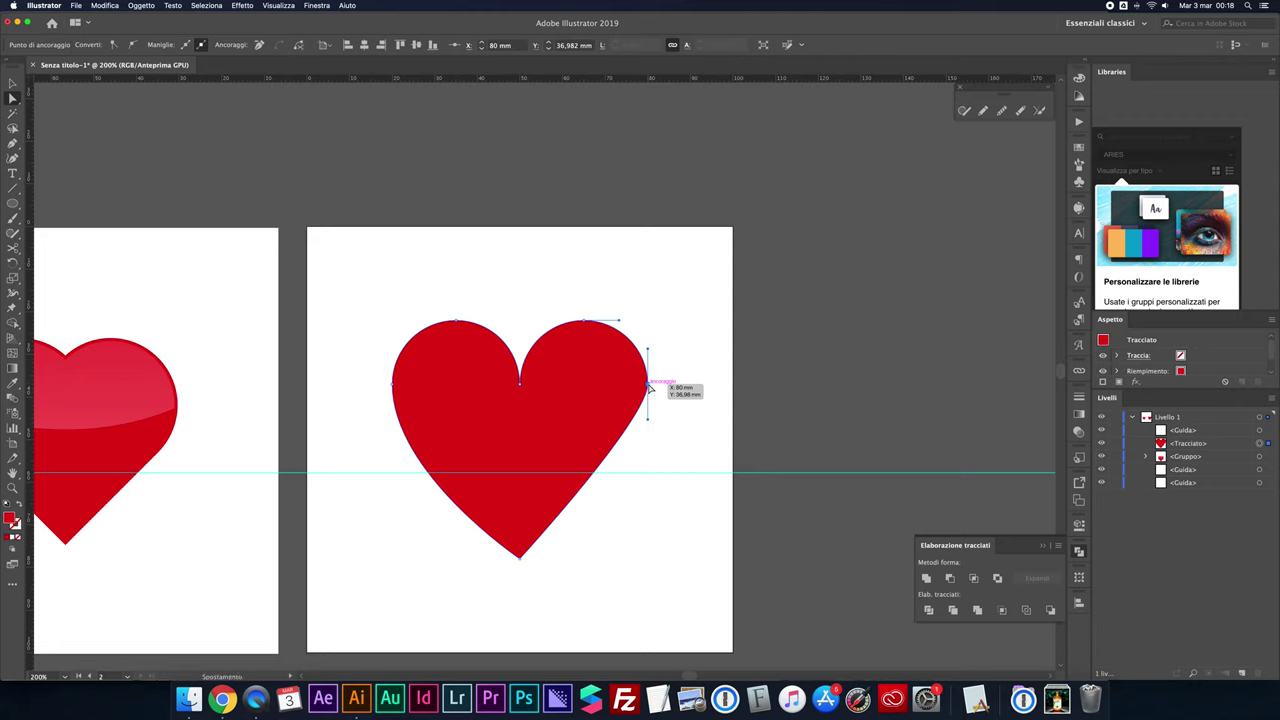
{"action": "left_click_drag", "start_coordinate": [648, 423], "coordinate": [651, 474]}
Step: Widen the second heart from 60 mm to about 69 mm
{"action": "key", "text": "v"}
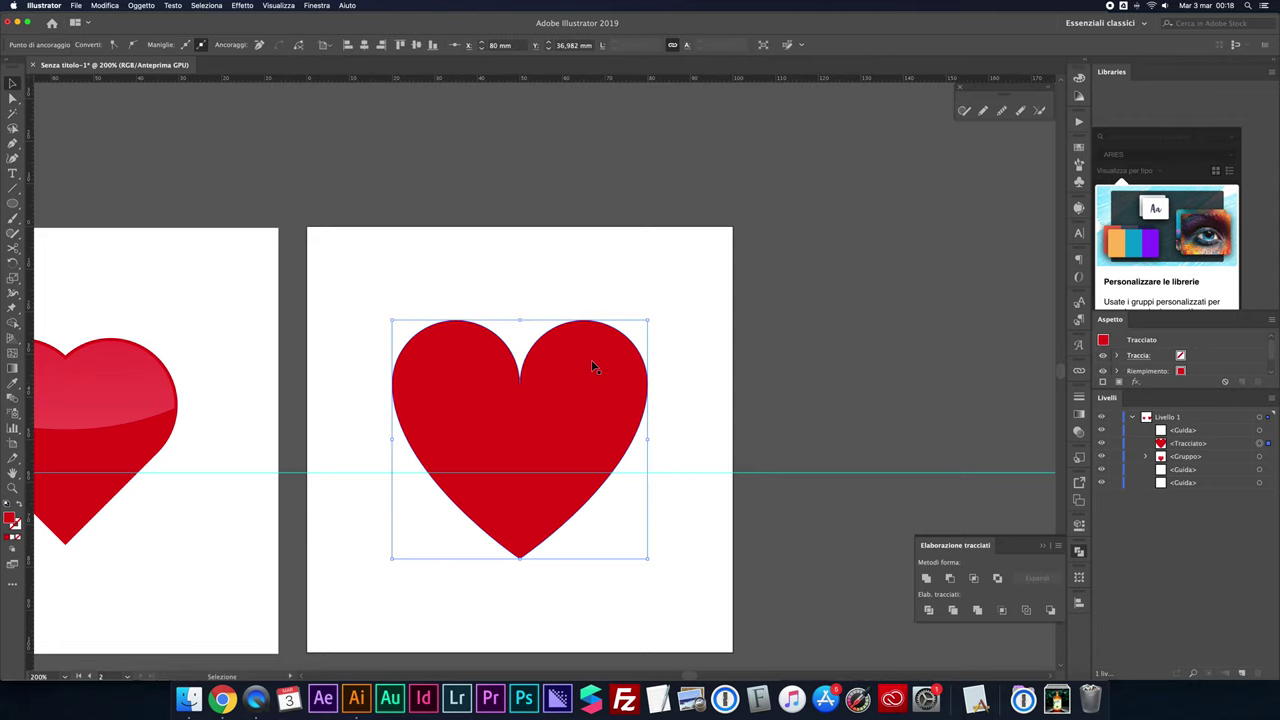
{"action": "left_click", "coordinate": [511, 266]}
{"action": "left_click", "coordinate": [558, 419]}
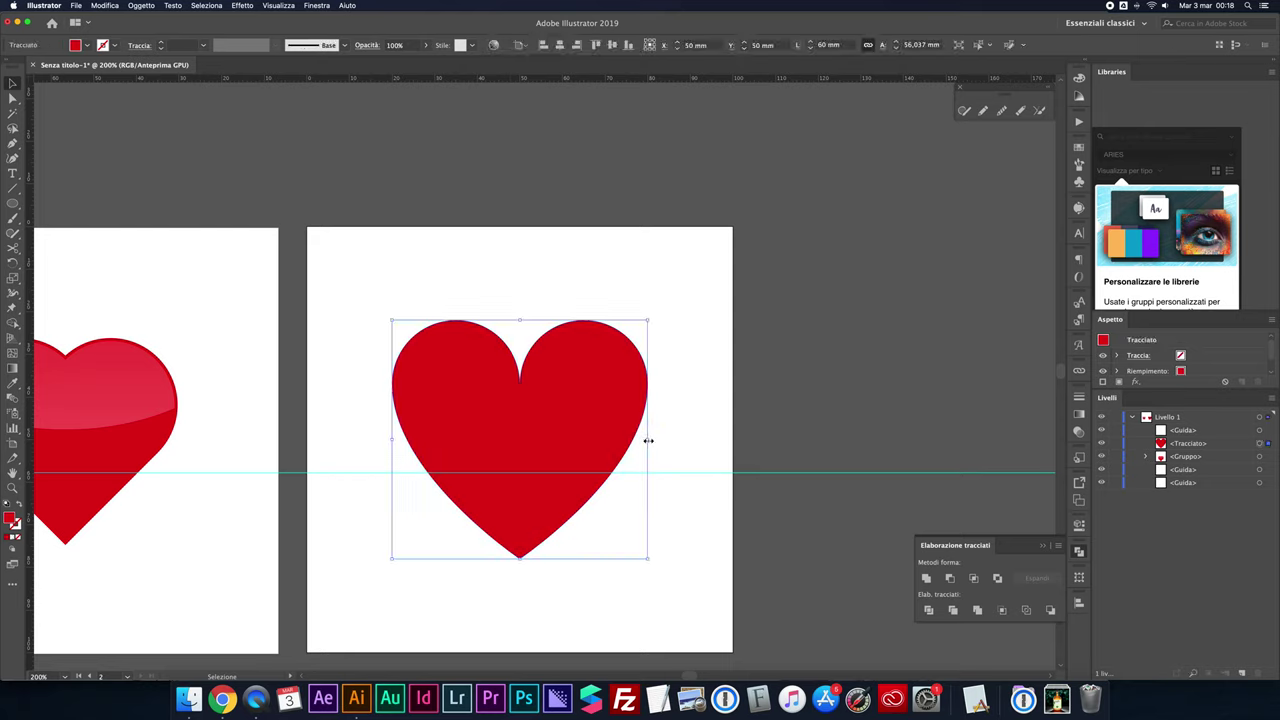
{"action": "left_click_drag", "start_coordinate": [648, 440], "coordinate": [670, 438]}
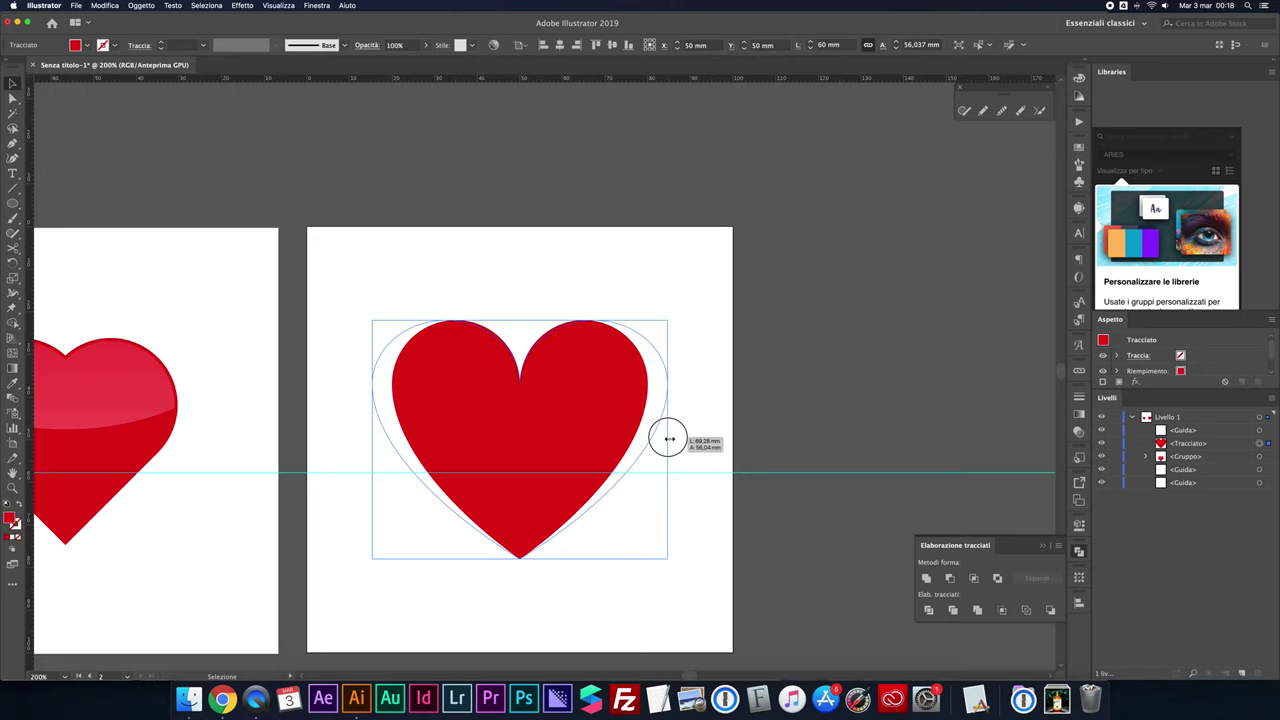
{"action": "left_click", "coordinate": [551, 270]}
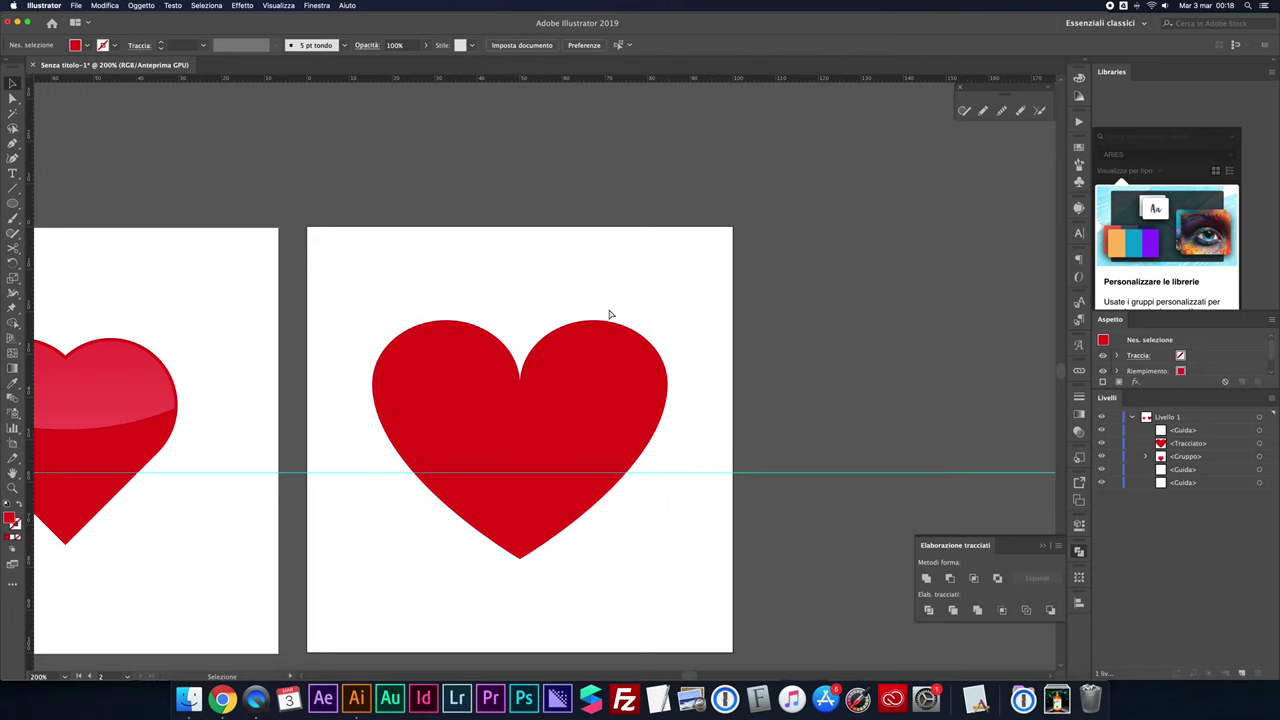
{"action": "key", "text": "super+minus"}
{"action": "key", "text": "super+minus"}
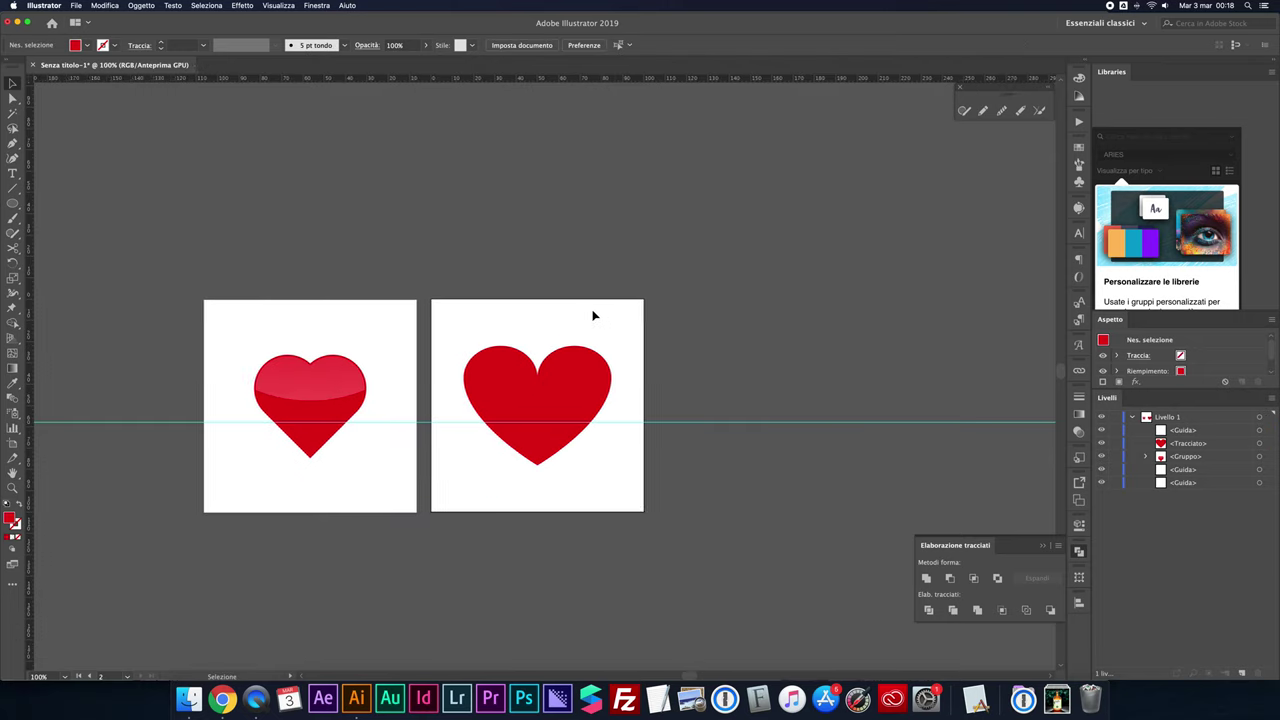
Step: Draw a 107 × 67 mm ellipse over the heart's top with a 90° white gradient
{"action": "scroll", "coordinate": [593, 316], "scroll_direction": "left", "scroll_amount": 3}
{"action": "left_click", "coordinate": [611, 385]}
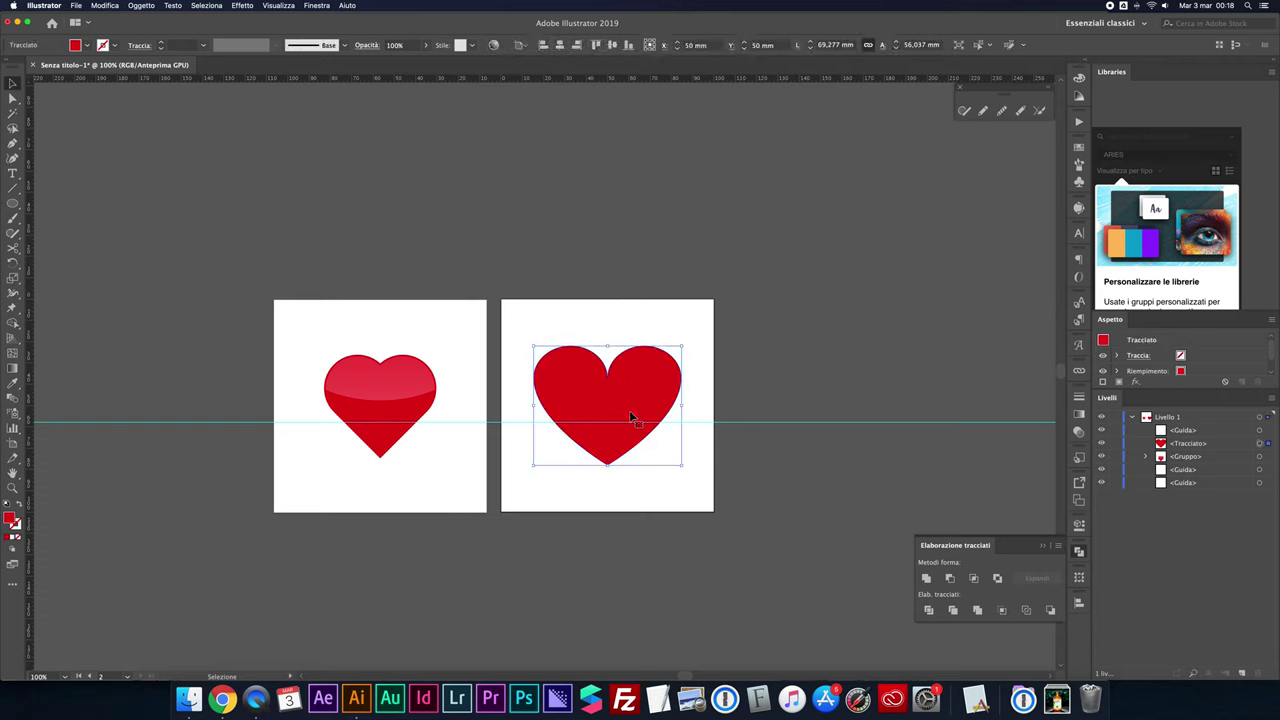
{"action": "left_click", "coordinate": [620, 302]}
{"action": "key", "text": "l"}
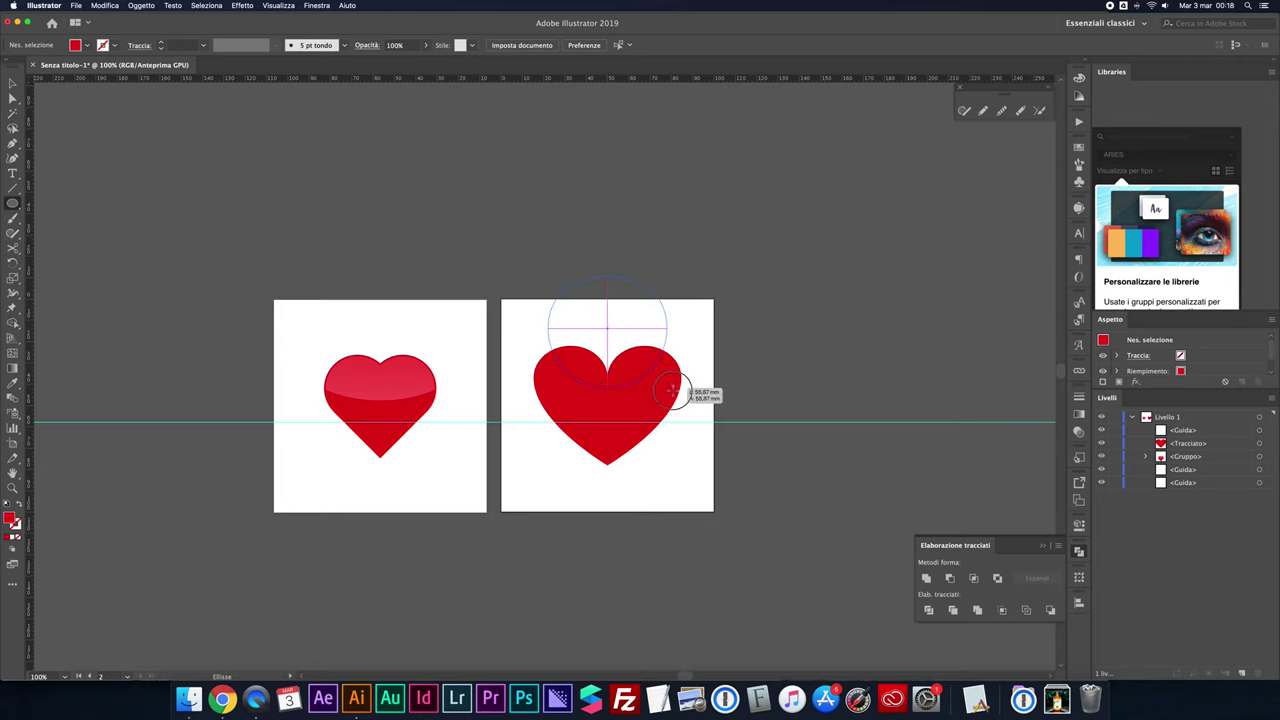
{"action": "left_click_drag", "start_coordinate": [615, 333], "coordinate": [721, 399]}
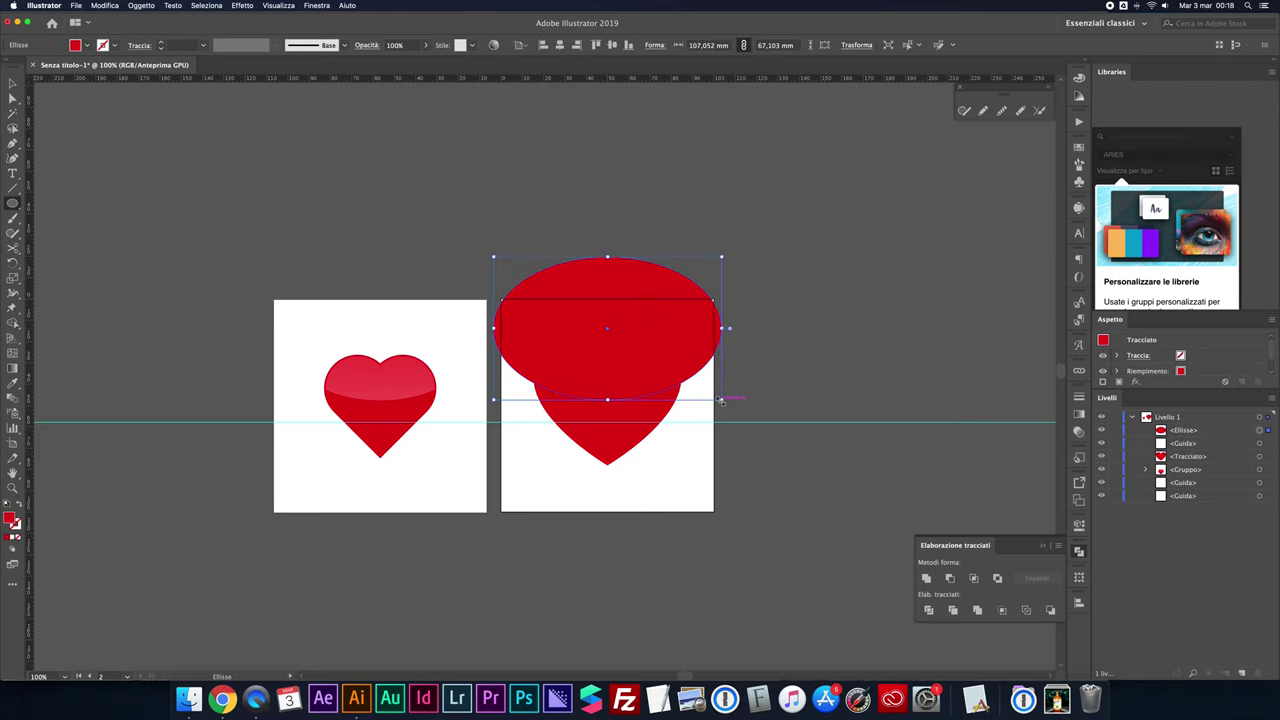
{"action": "left_click", "coordinate": [1078, 428]}
{"action": "left_click", "coordinate": [928, 413]}
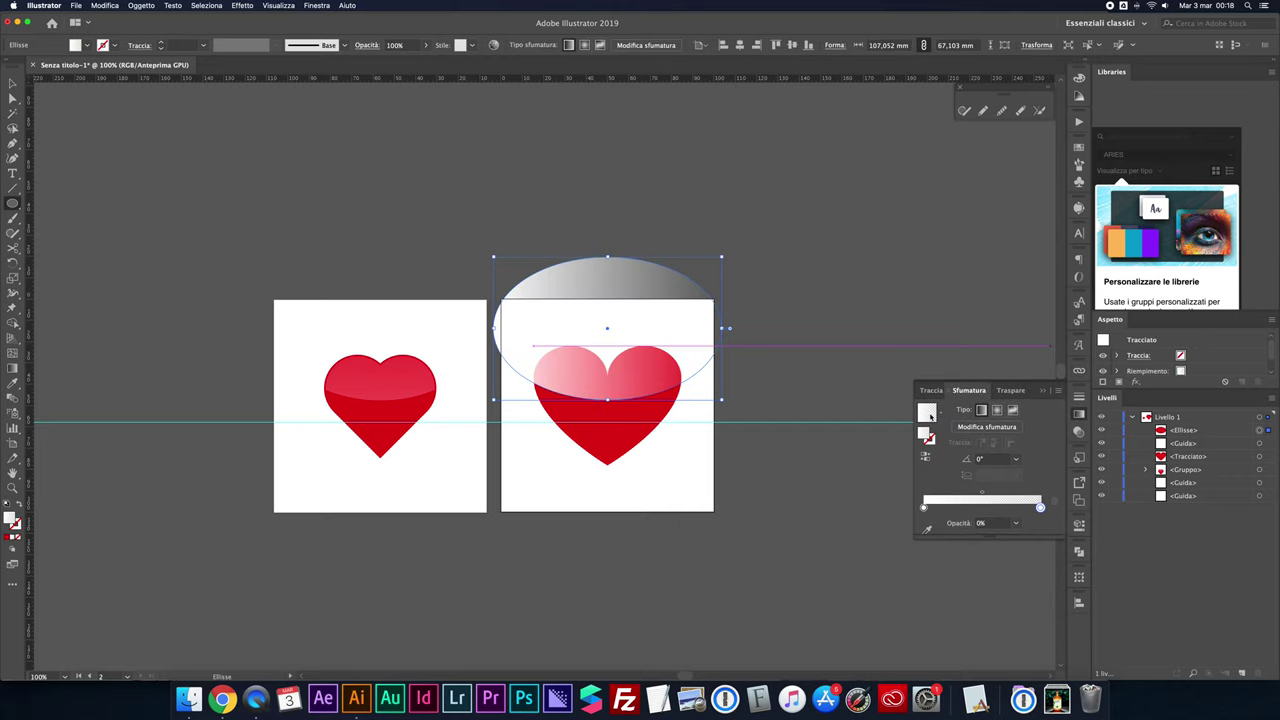
{"action": "left_click", "coordinate": [966, 458]}
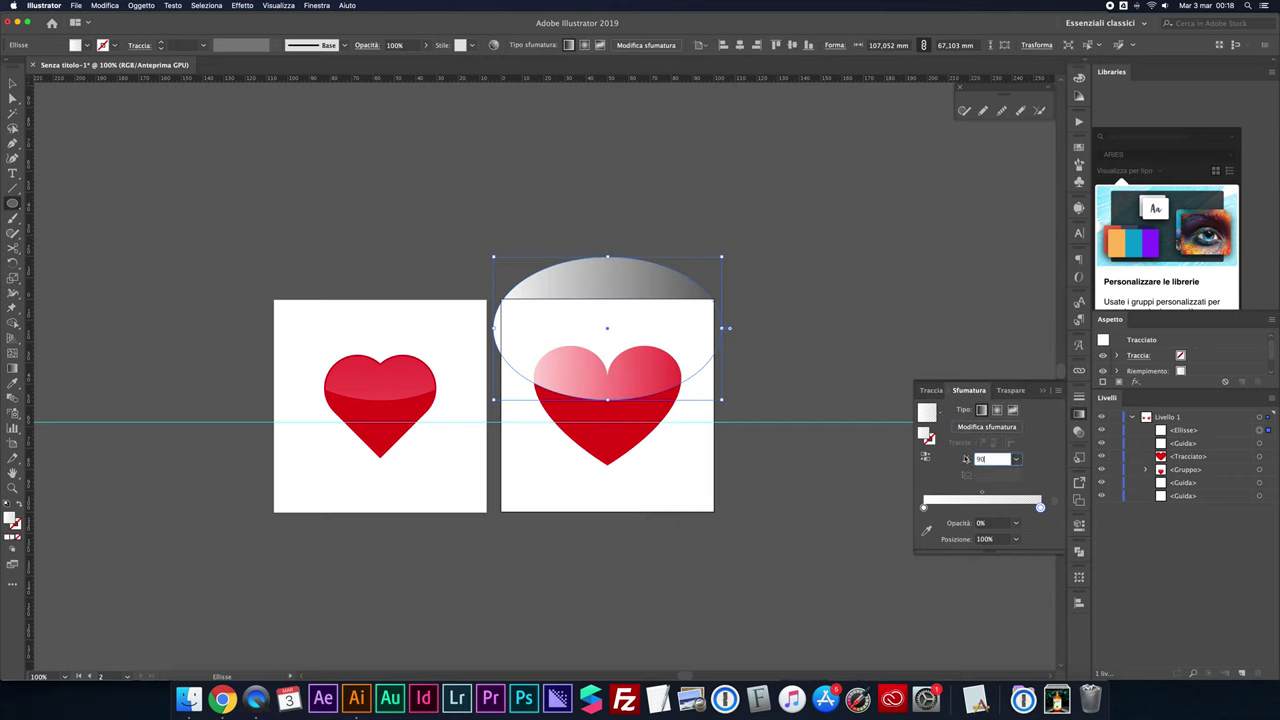
{"action": "key", "text": "Return"}
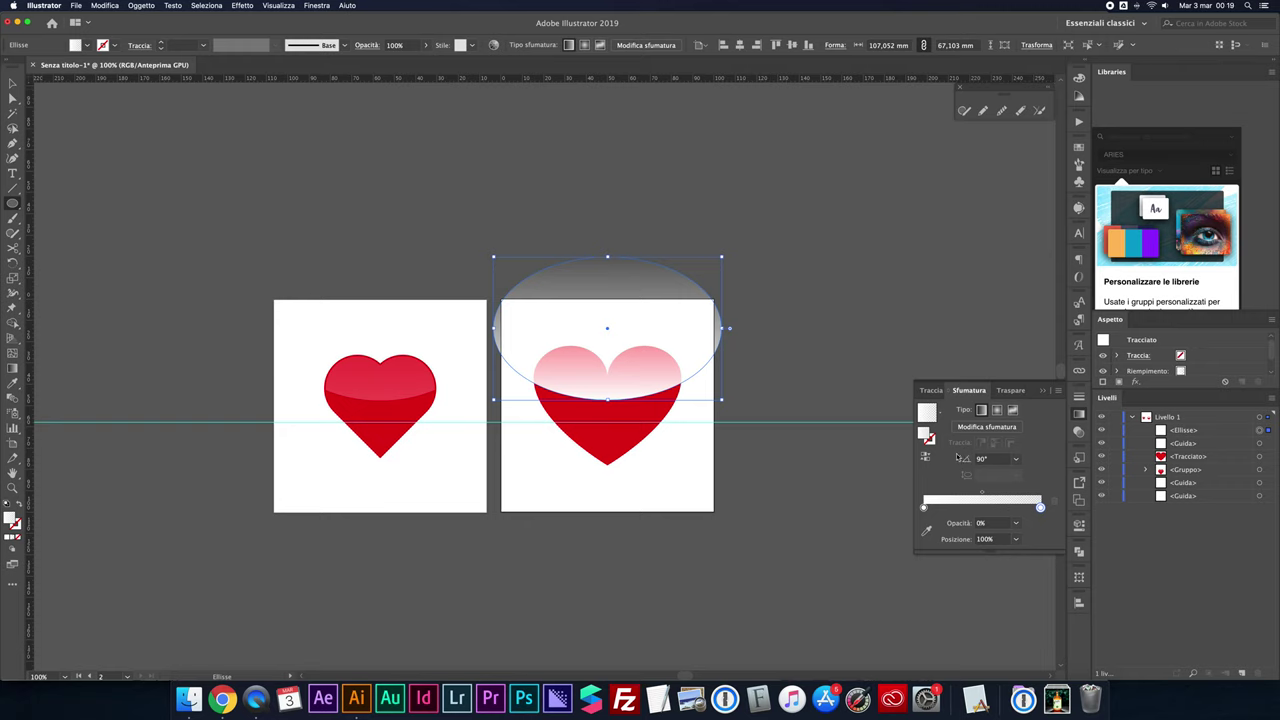
{"action": "key", "text": "v"}
{"action": "left_click", "coordinate": [797, 363]}
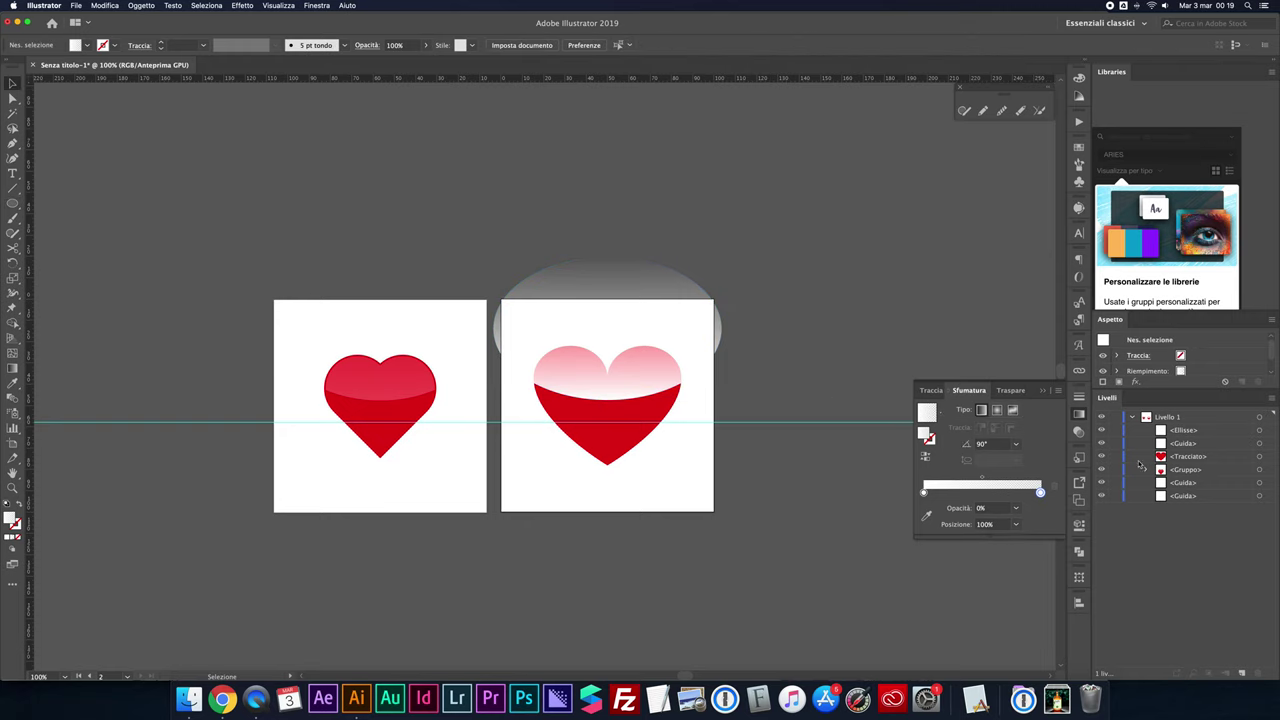
{"action": "left_click", "coordinate": [1259, 457]}
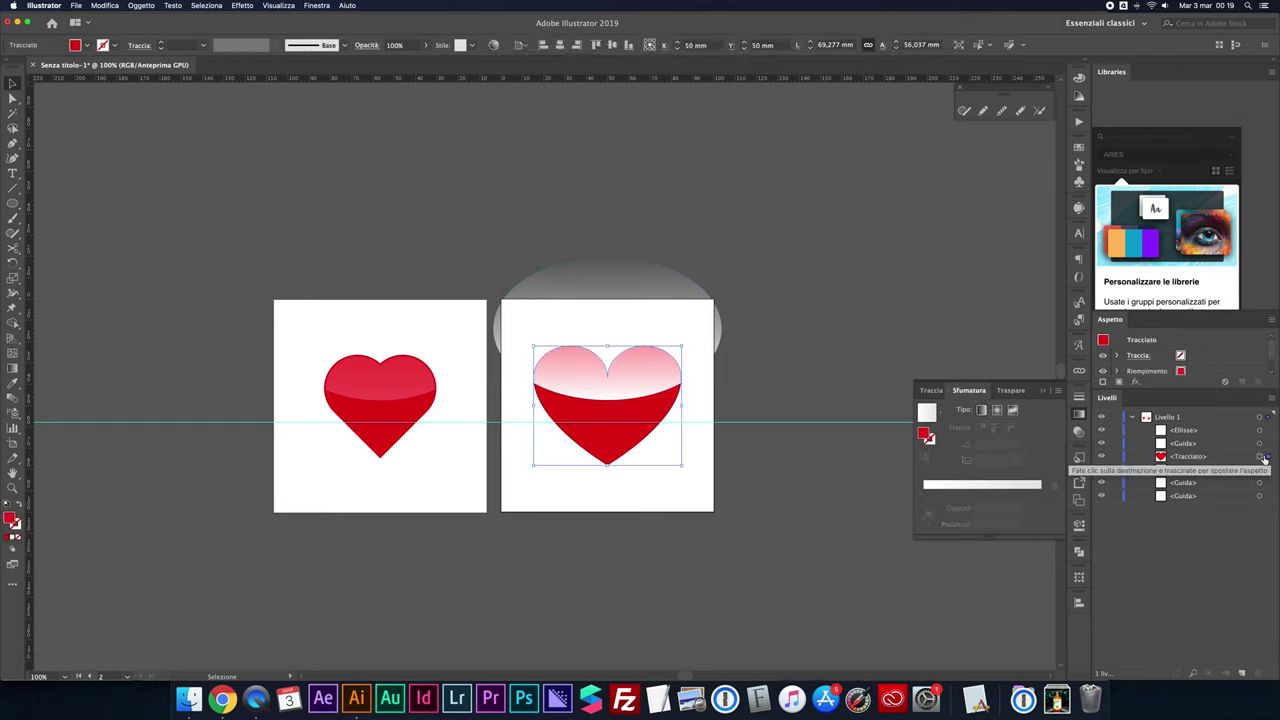
Step: Paste a copy of the heart in front, above the ellipse, and clip the ellipse shine inside it
{"action": "key", "text": "super+c"}
{"action": "key", "text": "super+f"}
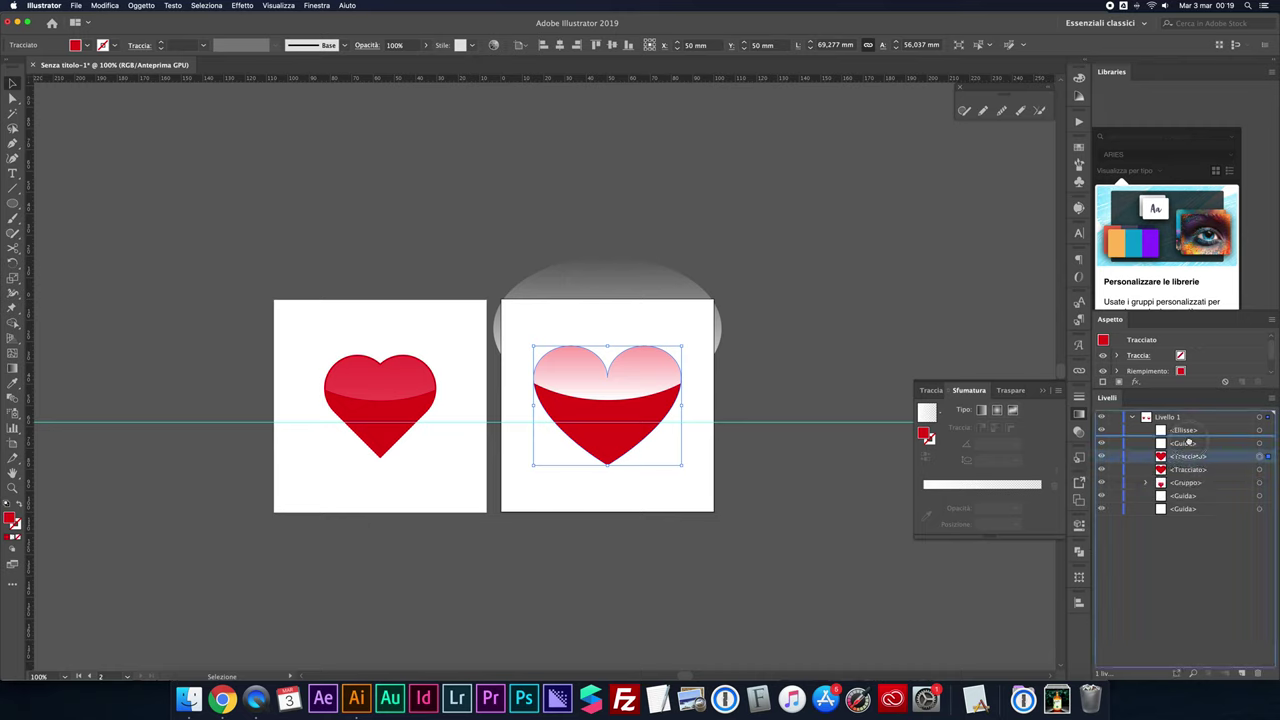
{"action": "left_click_drag", "start_coordinate": [1190, 458], "coordinate": [1195, 425]}
{"action": "left_click", "coordinate": [1268, 443], "text": "shift"}
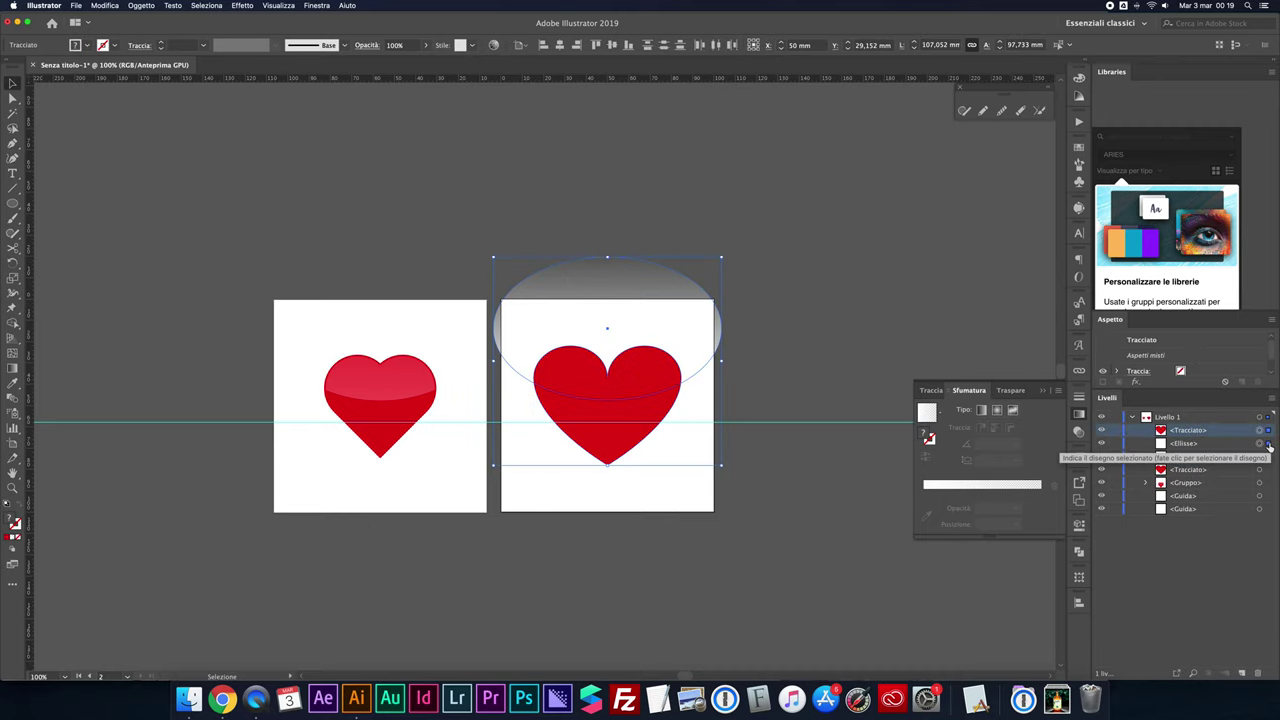
{"action": "key", "text": "super+7"}
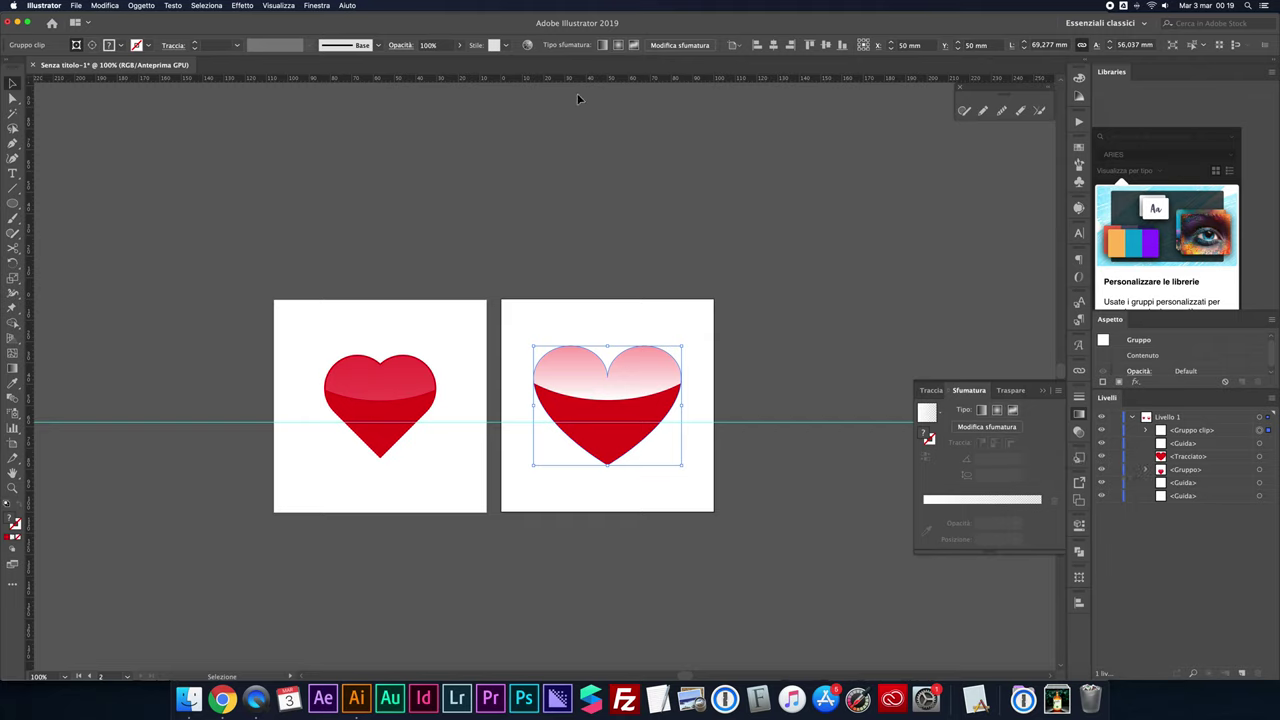
Step: Set the clipped shine's opacity to 14%
{"action": "left_click", "coordinate": [427, 45]}
{"action": "type", "text": "14"}
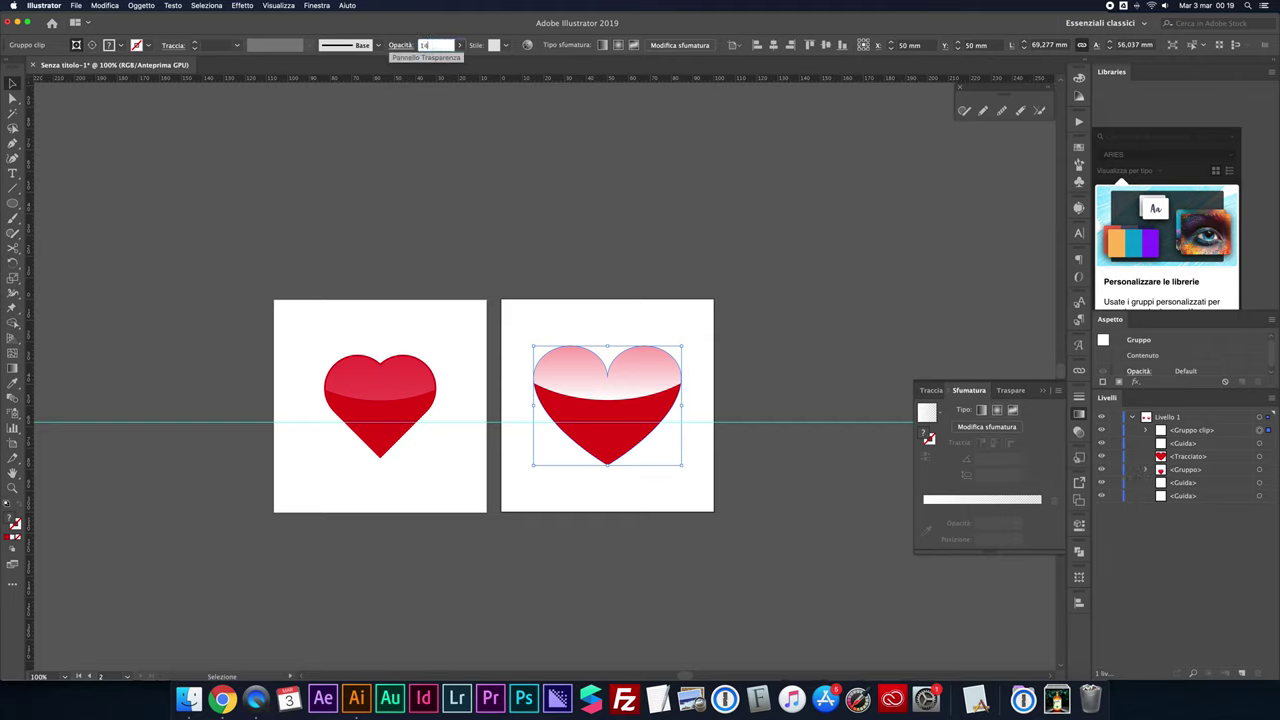
{"action": "key", "text": "Return"}
{"action": "left_click", "coordinate": [715, 250]}
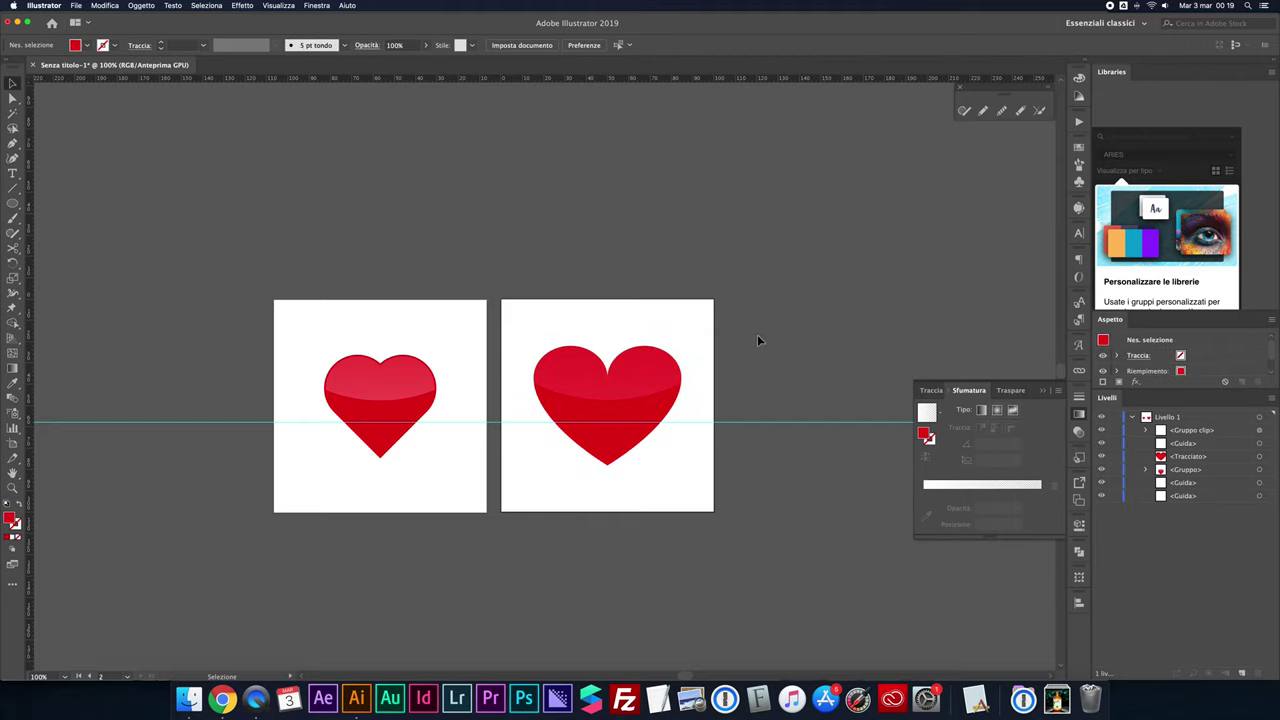
Step: Give the second heart a red 4 pt outline
{"action": "left_click", "coordinate": [1266, 457]}
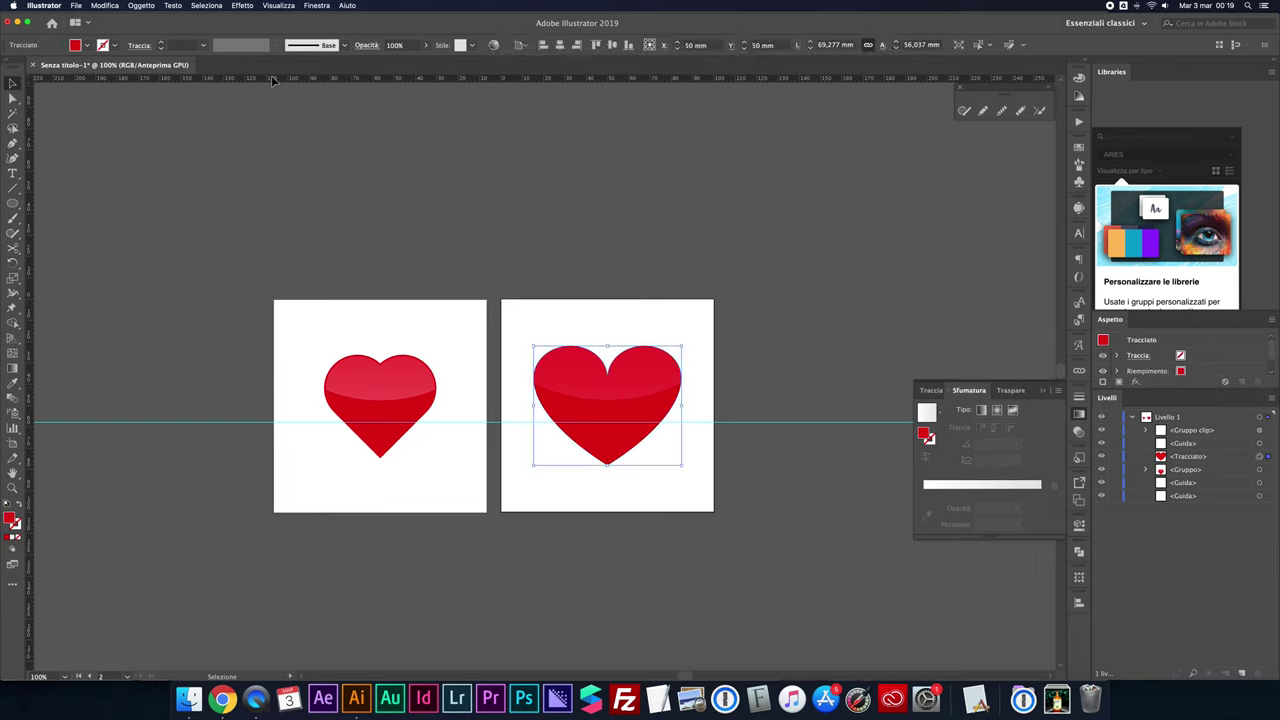
{"action": "left_click", "coordinate": [114, 46]}
{"action": "left_click", "coordinate": [47, 72]}
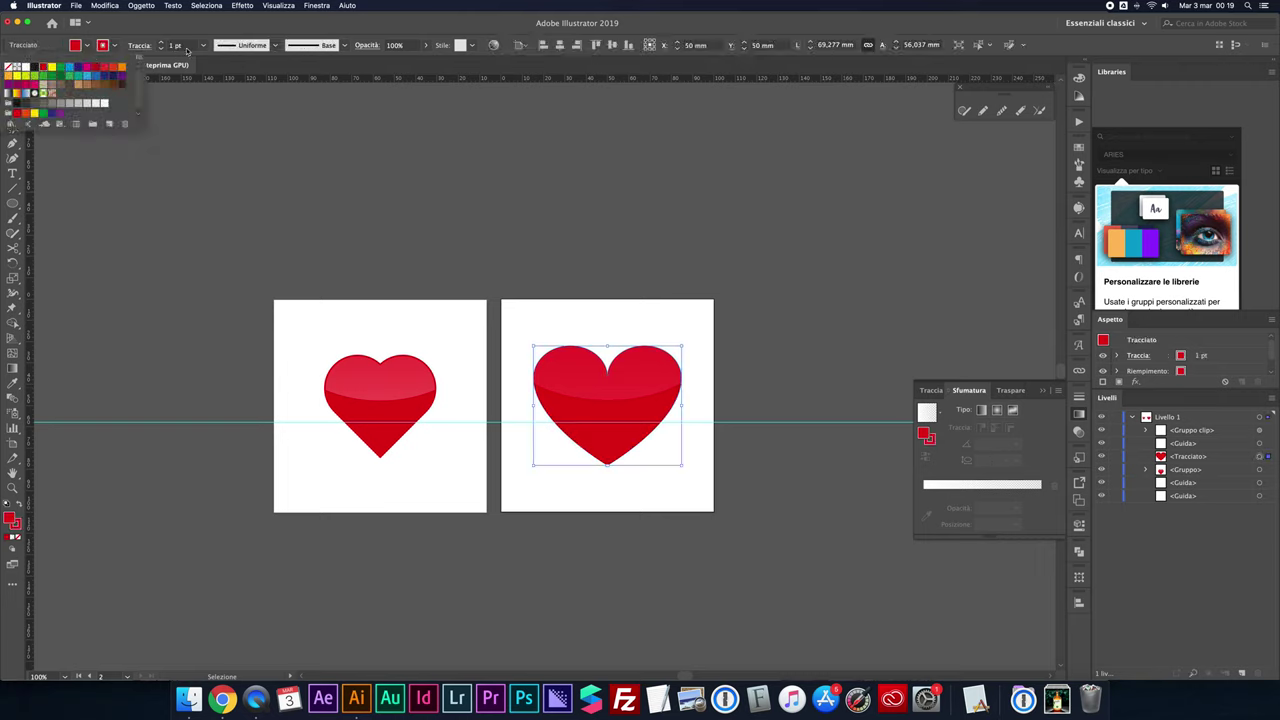
{"action": "left_click", "coordinate": [192, 48]}
{"action": "key", "text": "Up"}
{"action": "key", "text": "Up"}
{"action": "key", "text": "Up"}
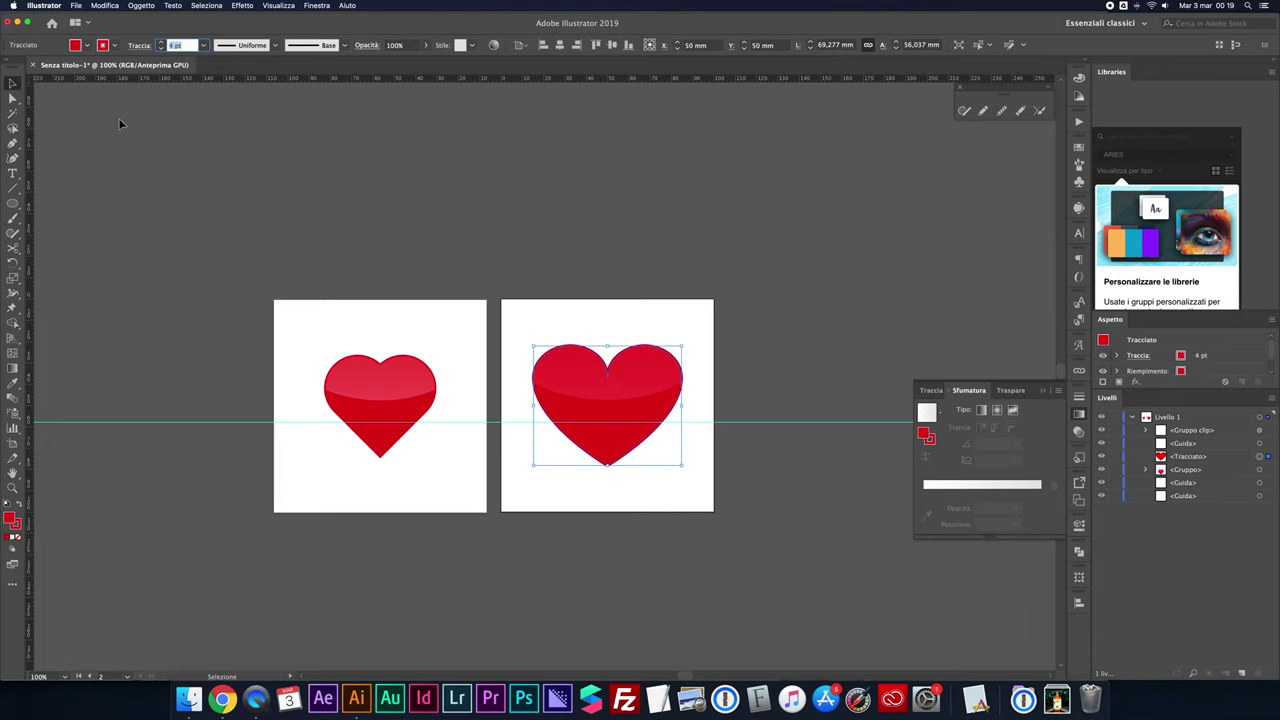
{"action": "left_click", "coordinate": [523, 260]}
Step: Zoom to 200%, delete the horizontal guide, and close the gradient settings
{"action": "key", "text": "super+plus"}
{"action": "key", "text": "super+plus"}
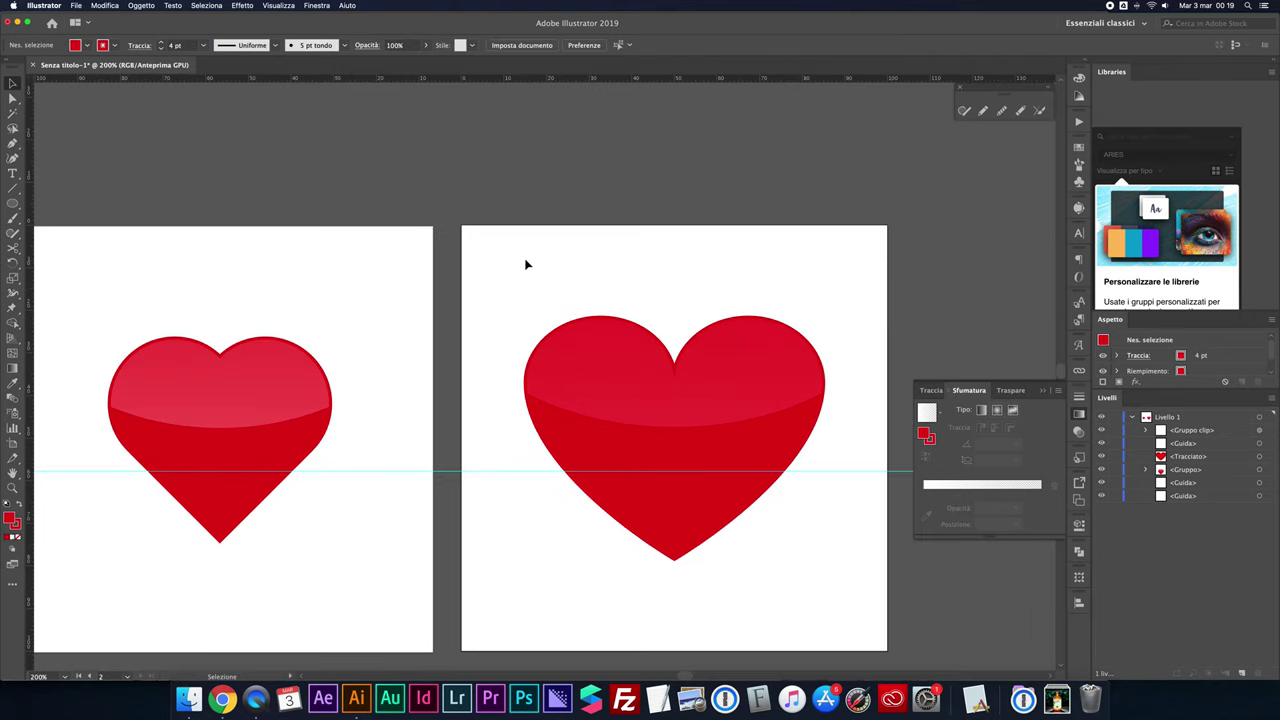
{"action": "scroll", "coordinate": [528, 264], "scroll_direction": "down", "scroll_amount": 2}
{"action": "scroll", "coordinate": [528, 264], "scroll_direction": "left", "scroll_amount": 2}
{"action": "left_click", "coordinate": [504, 425]}
{"action": "key", "text": "Delete"}
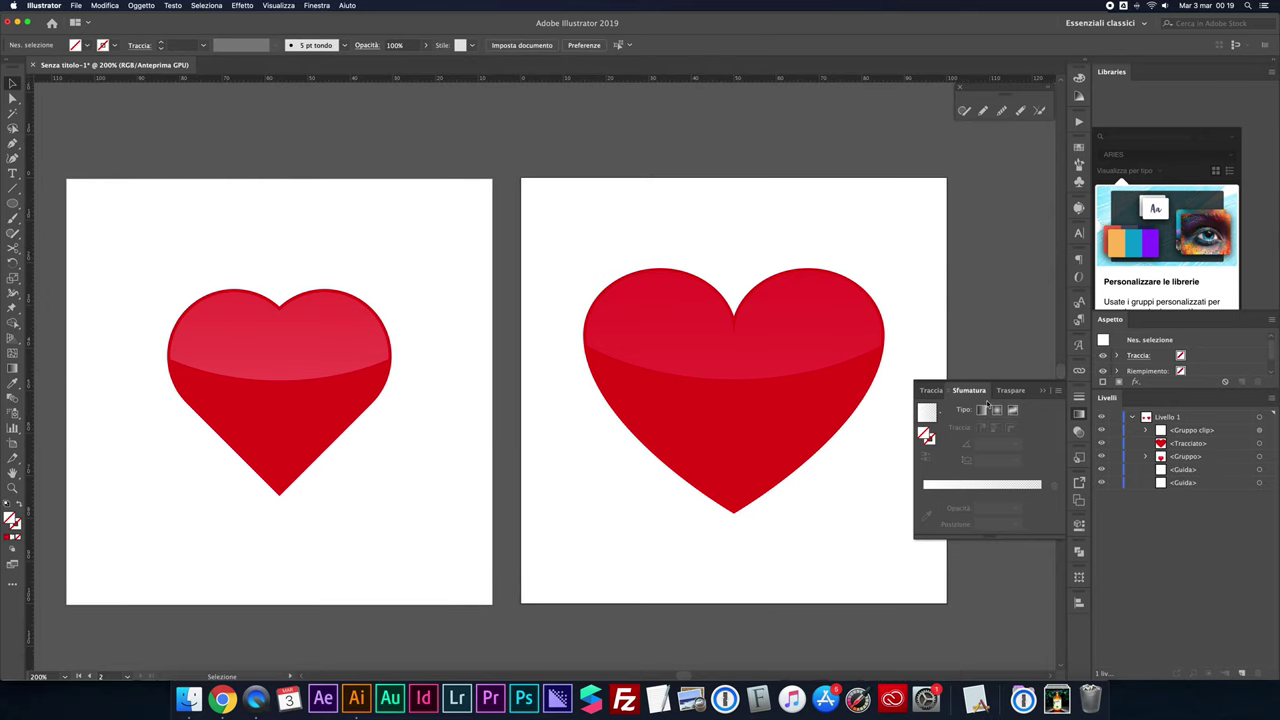
{"action": "left_click", "coordinate": [1045, 391]}
{"action": "scroll", "coordinate": [671, 206], "scroll_direction": "left", "scroll_amount": 1}
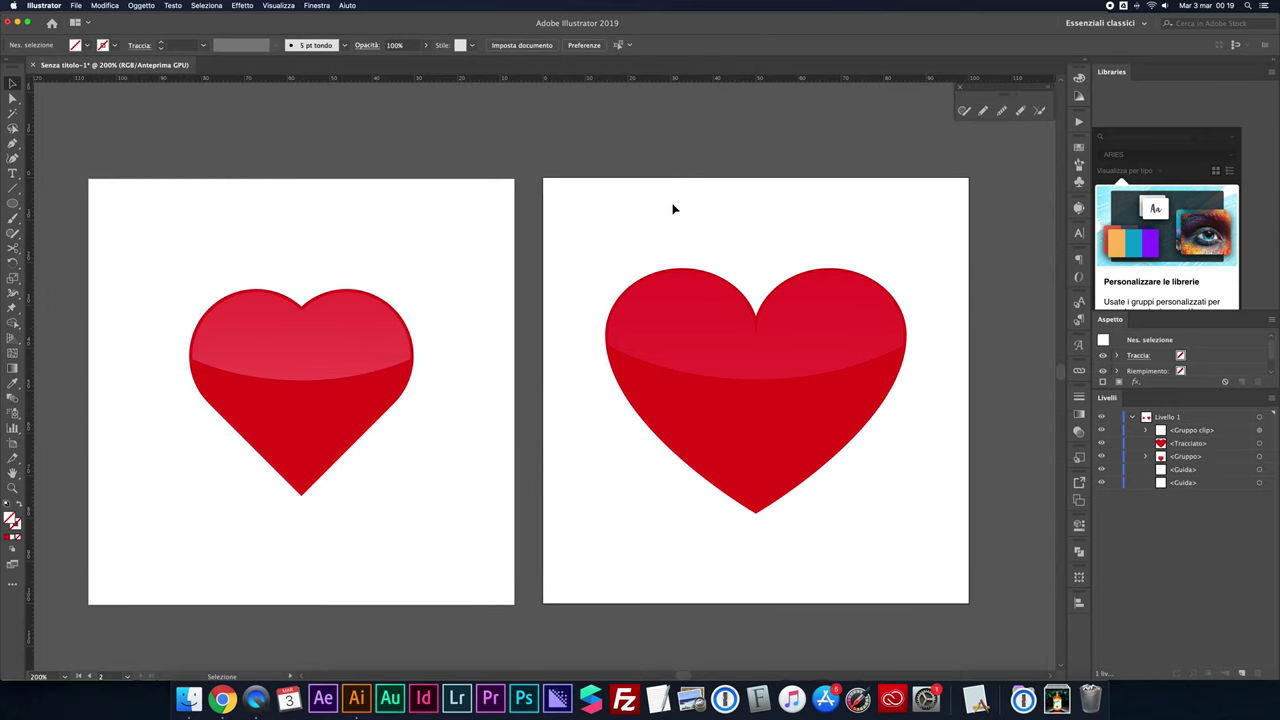
{"action": "scroll", "coordinate": [673, 208], "scroll_direction": "left", "scroll_amount": 1}
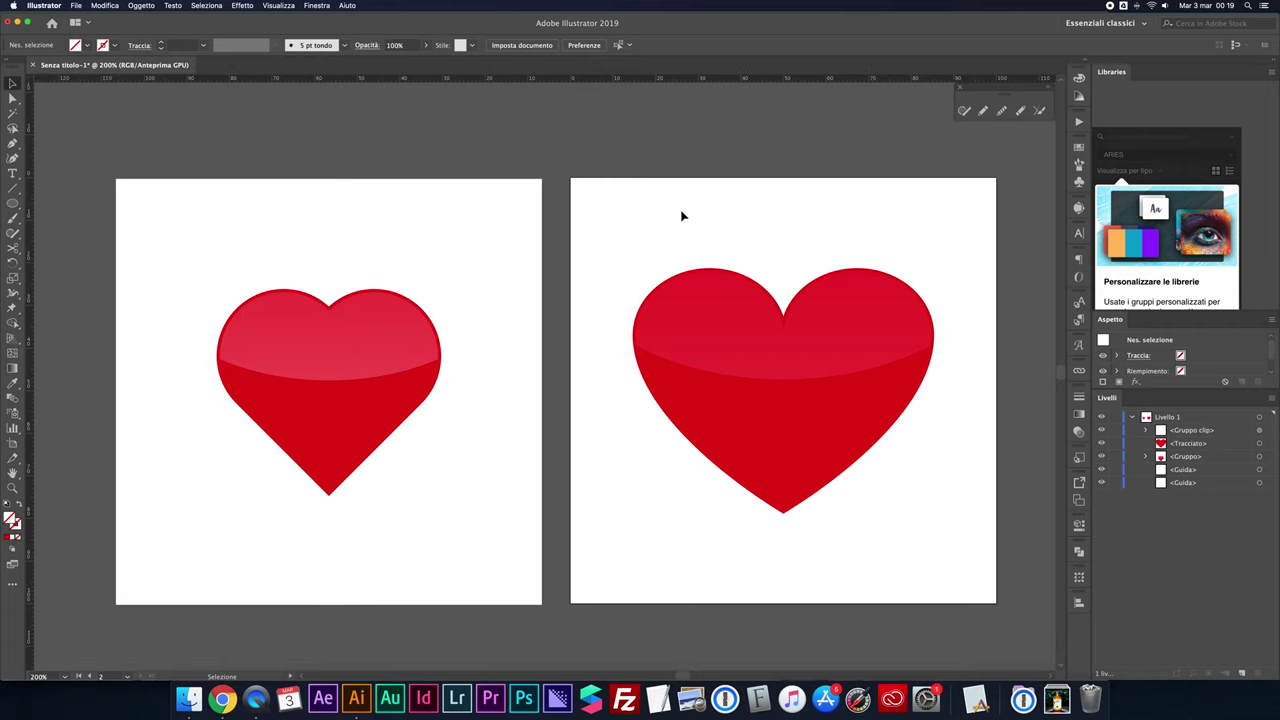